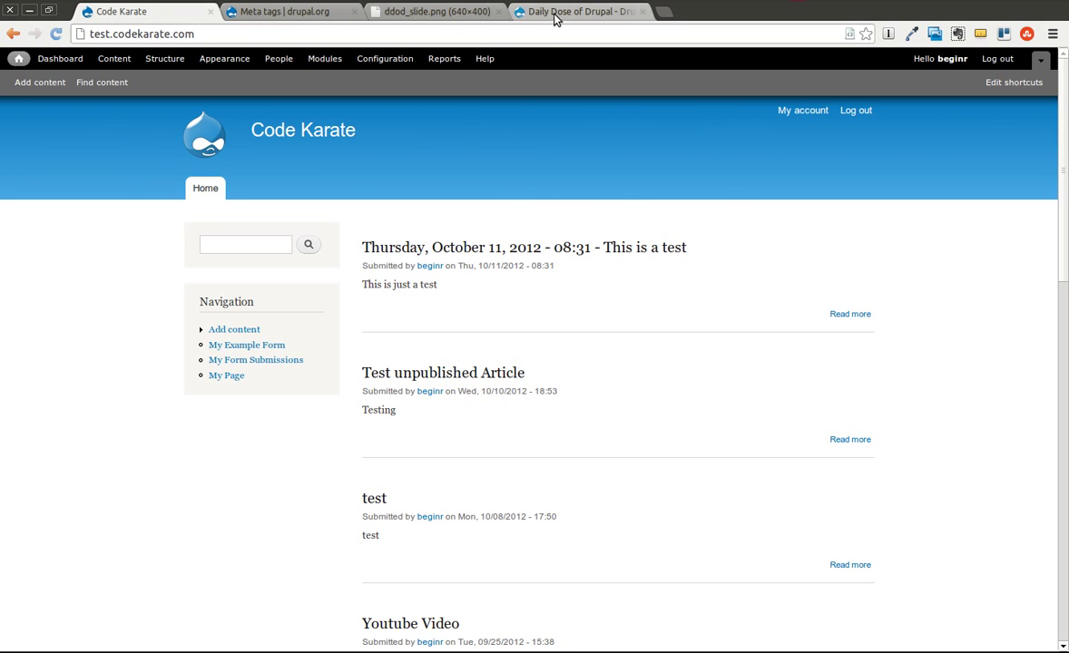
- Review the Daily Dose of Drupal page with its newsletter form, the ddod_slide.png image and the Meta tags project page
left_click(555, 13)
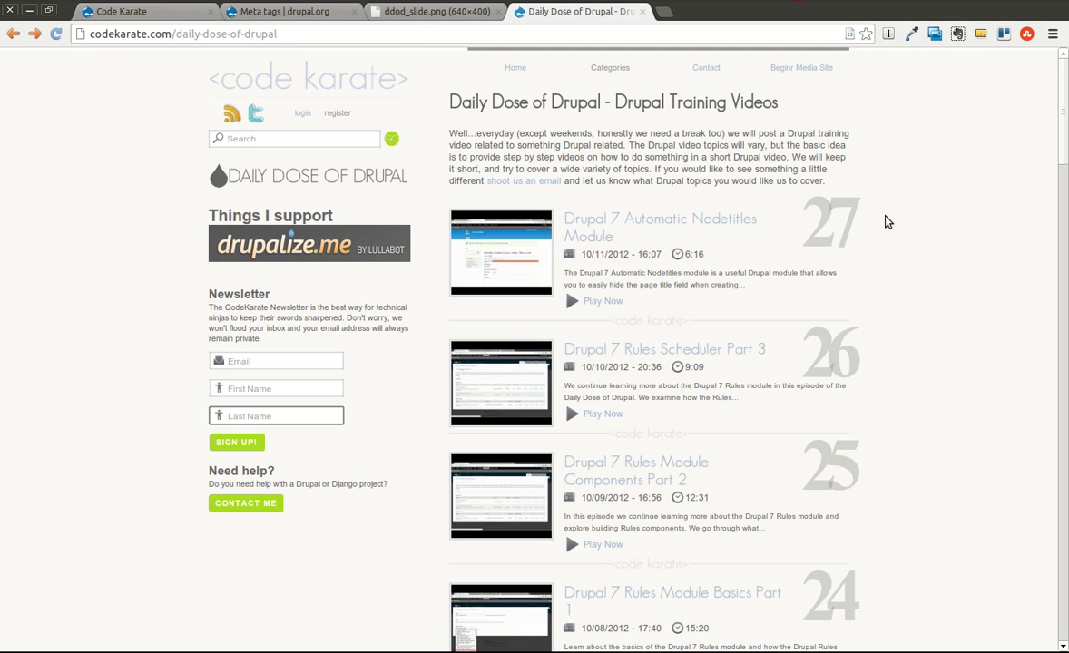
left_click(415, 13)
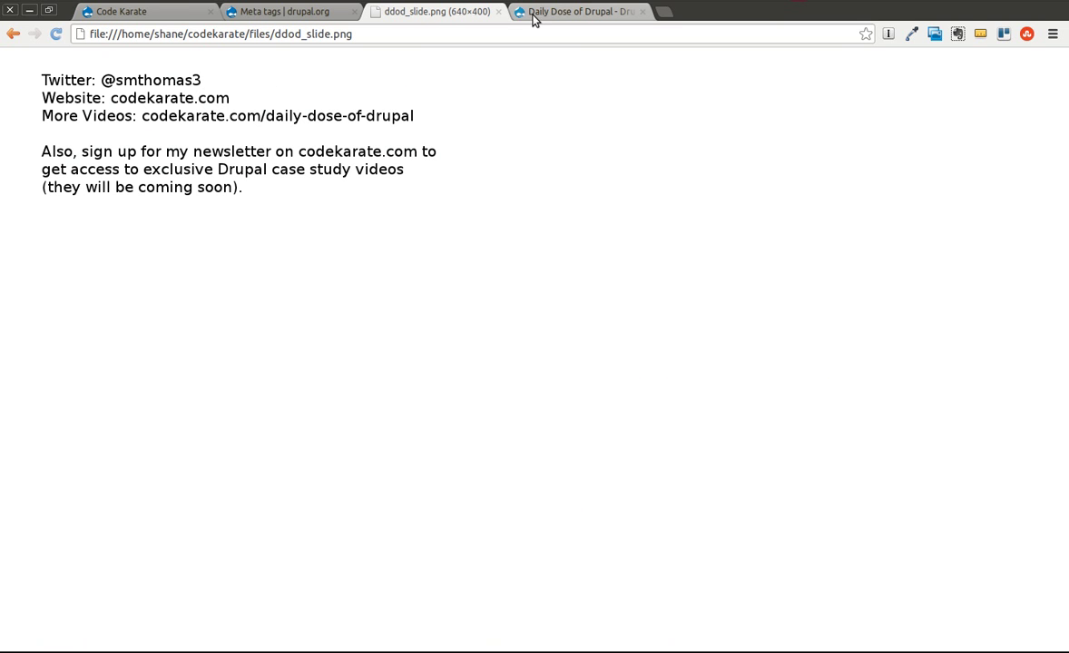
left_click(577, 13)
left_click(271, 363)
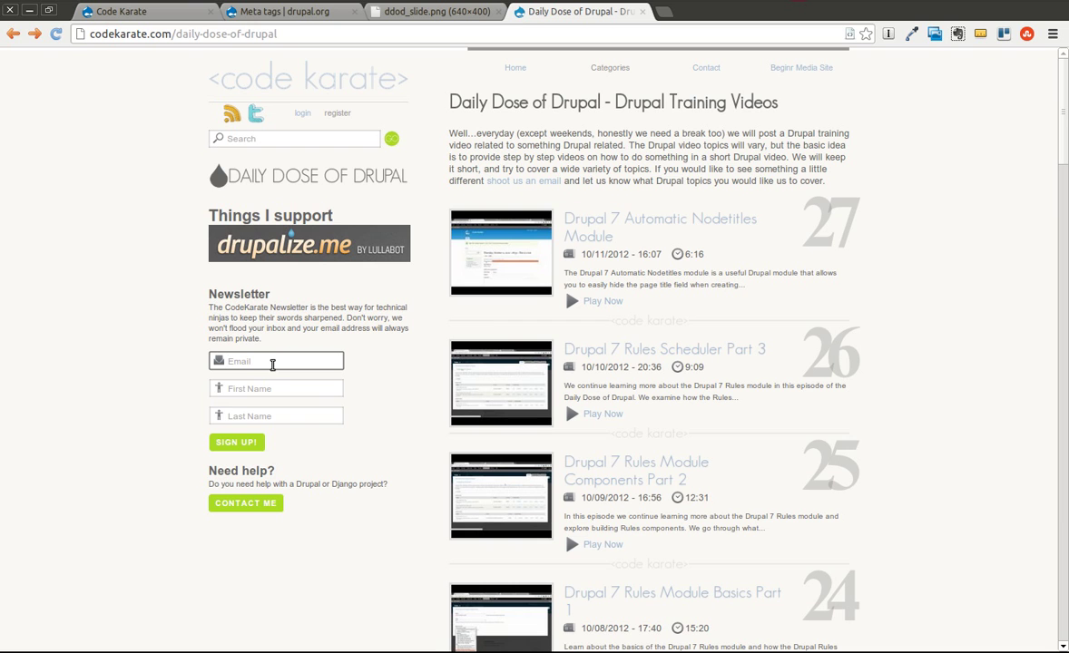
left_click(296, 18)
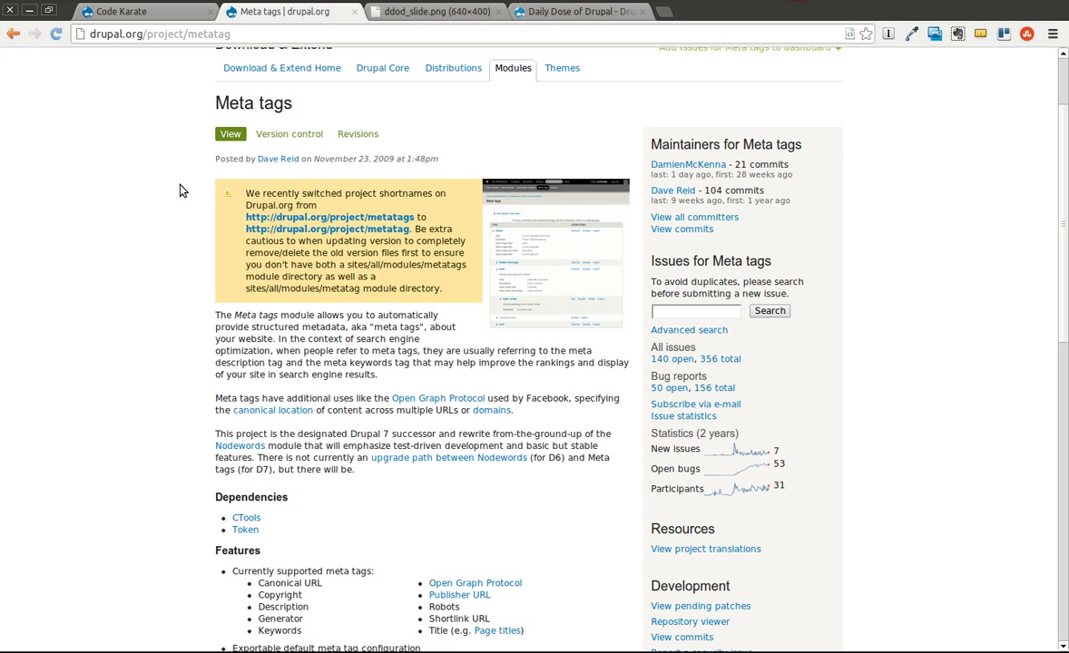
- Switch to the terminal and download the module for the test site by running drush dl metatag
left_click(147, 11)
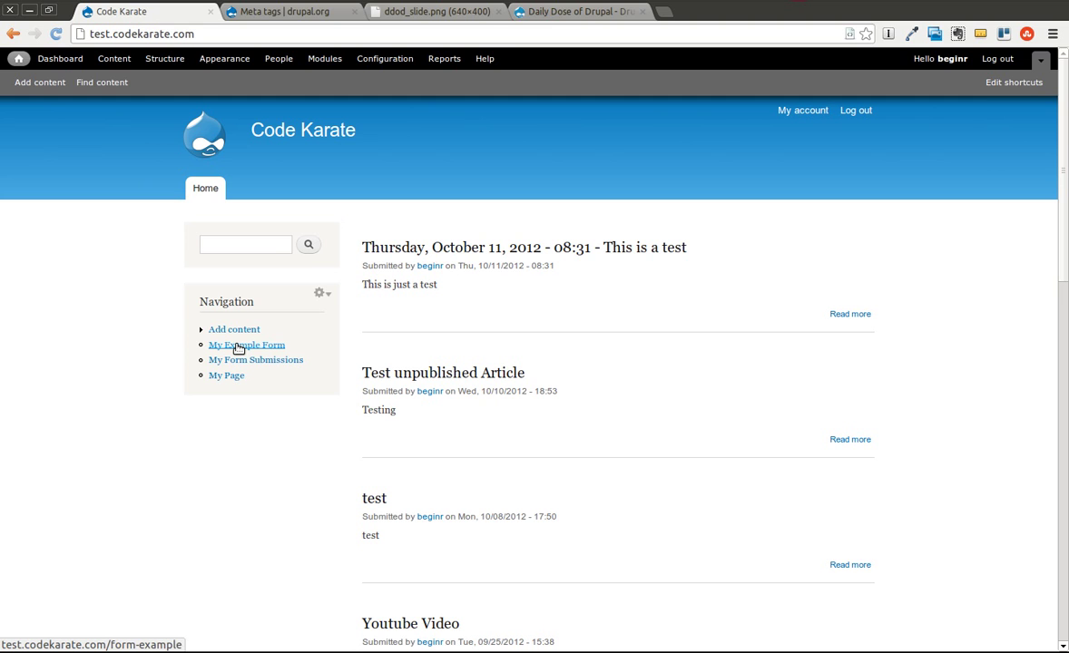
key("alt+Tab")
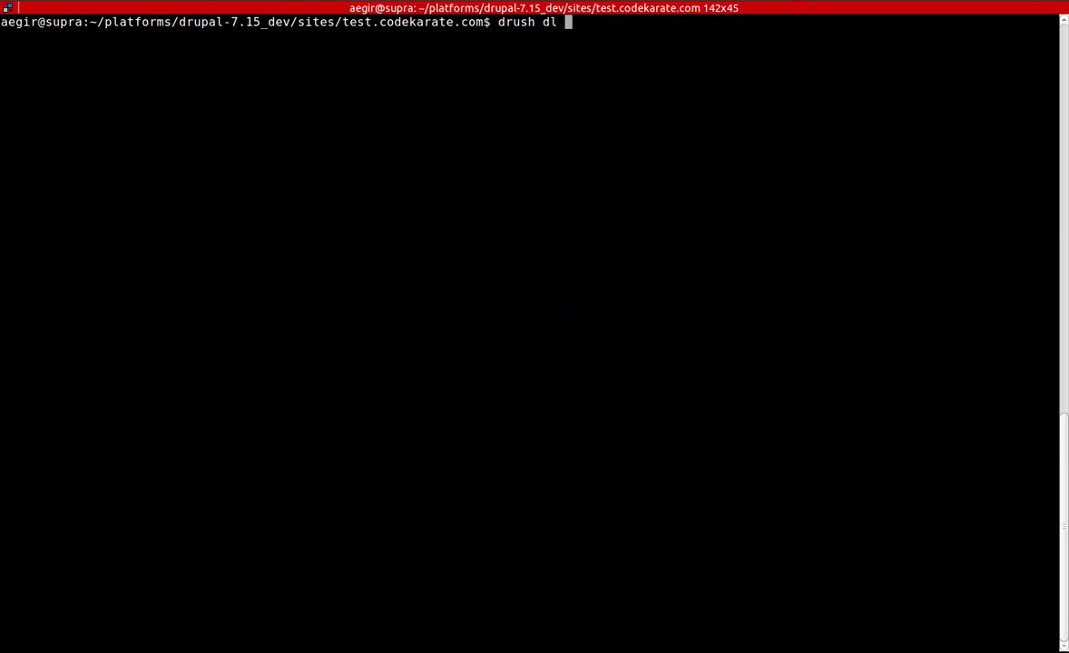
type("metatag")
key("Return")
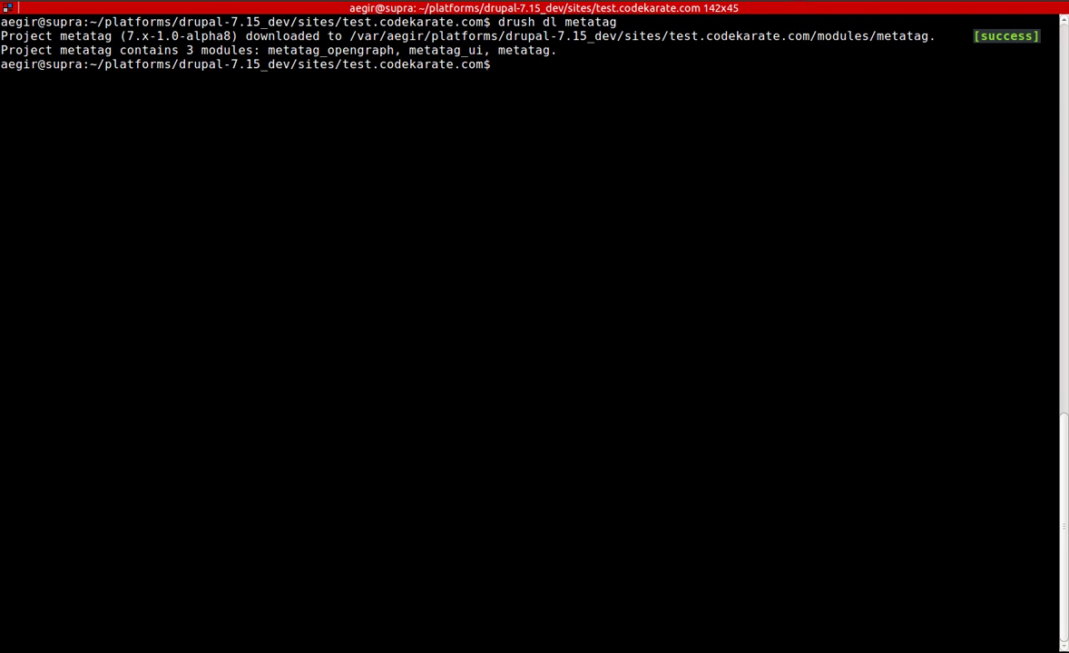
- Switch back to the browser, enable the Meta tags module on the test site and save the module configuration
key("alt+Tab")
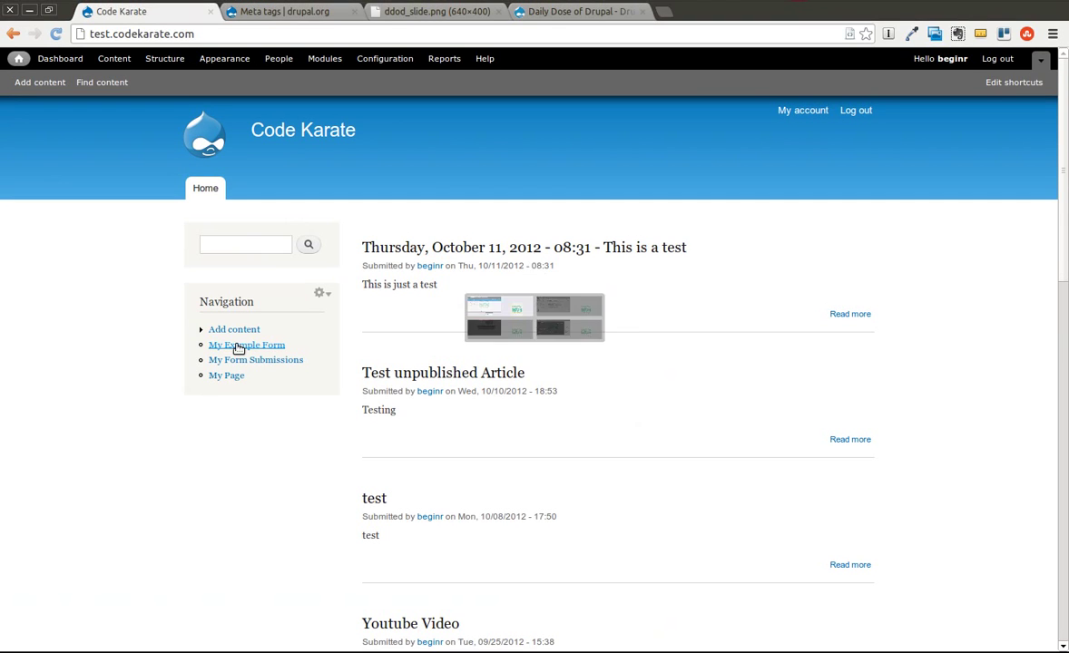
left_click(327, 58)
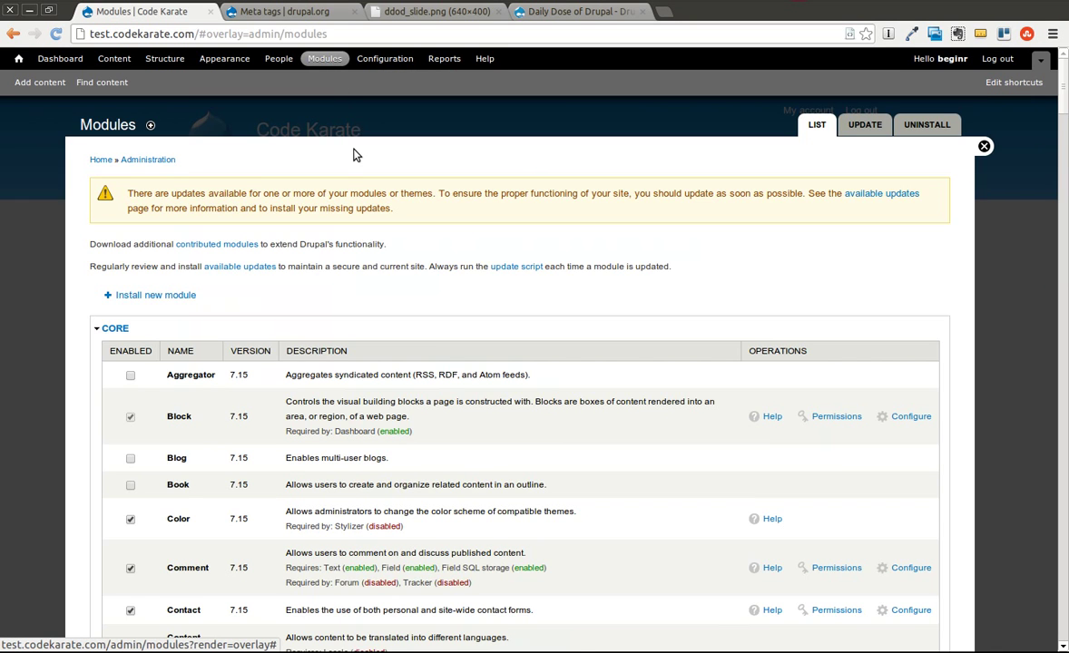
scroll(357, 155, "down", 5)
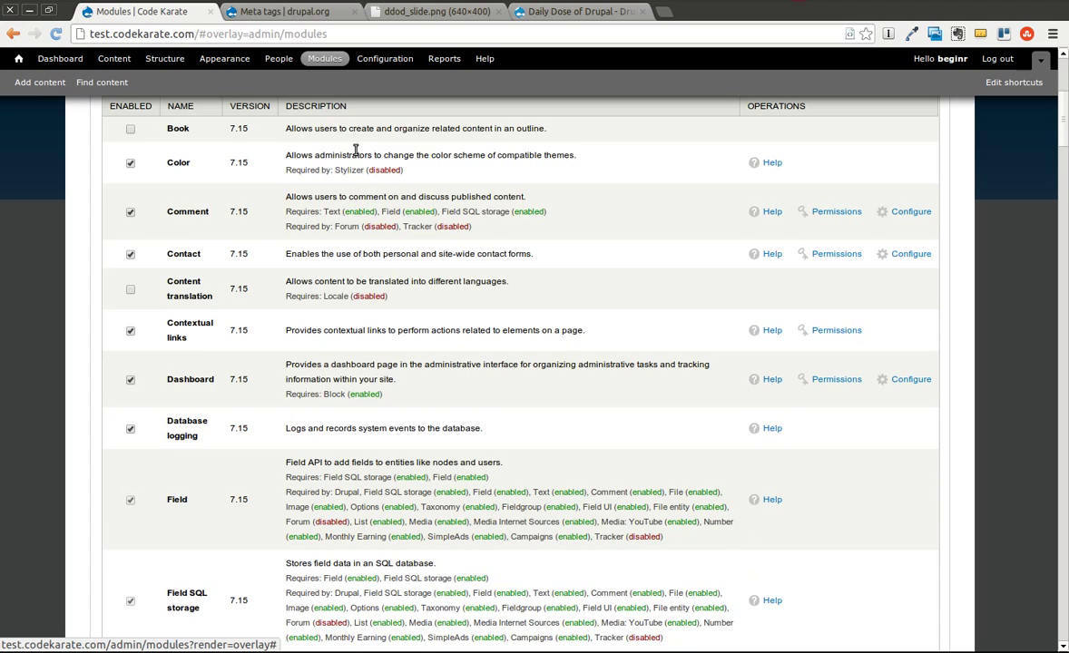
scroll(356, 152, "down", 9)
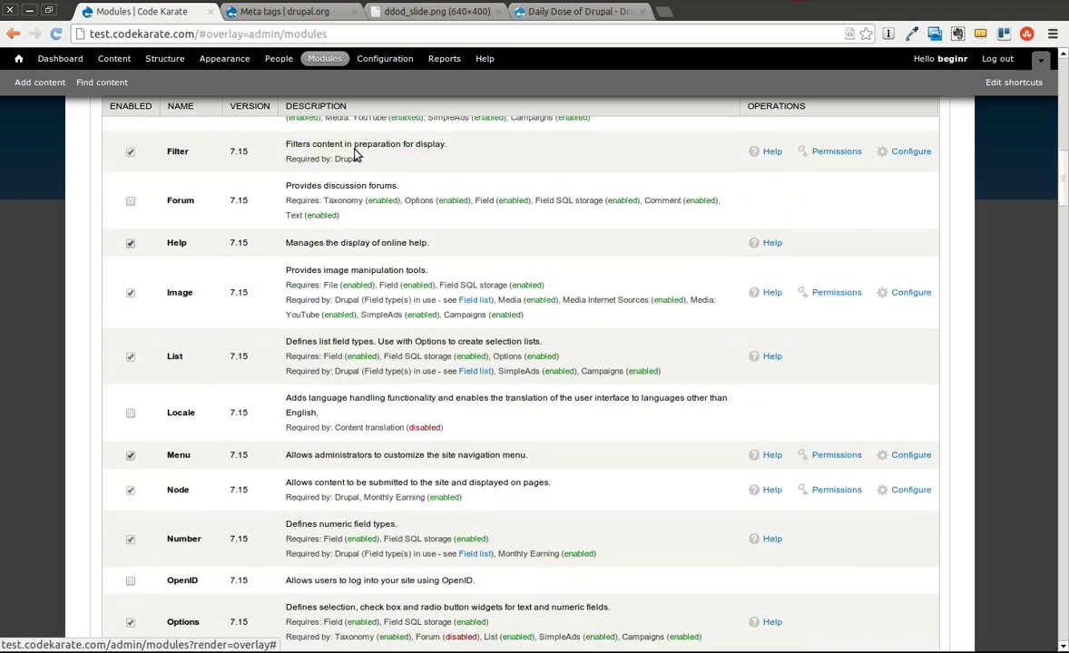
scroll(357, 155, "down", 20)
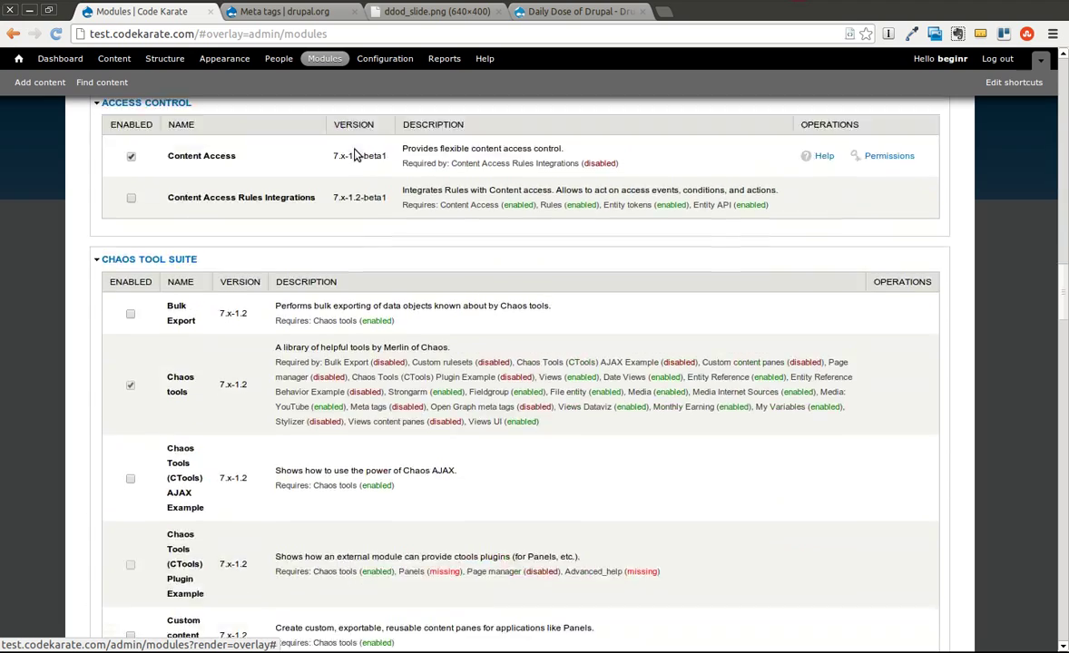
scroll(357, 155, "down", 20)
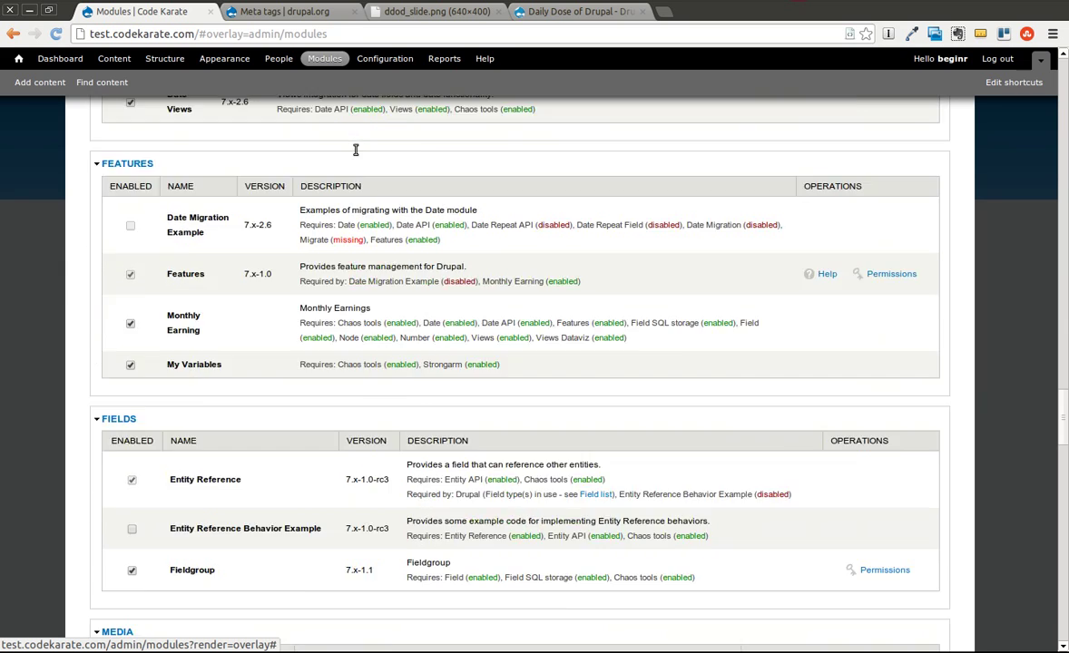
scroll(356, 153, "down", 7)
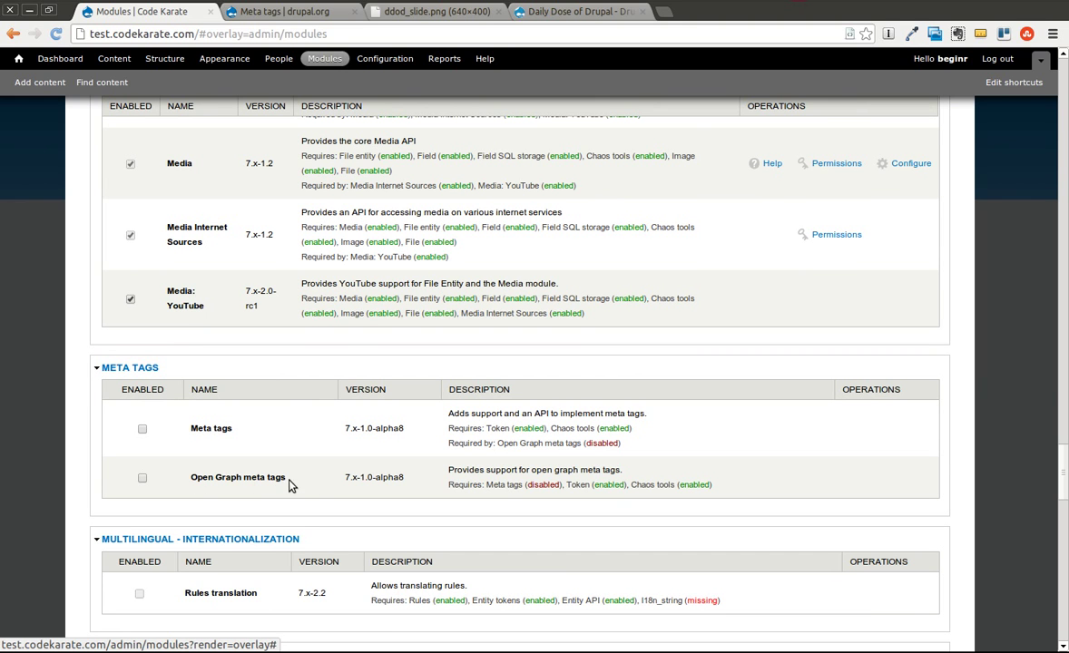
left_click(143, 430)
scroll(344, 427, "down", 15)
scroll(343, 425, "down", 5)
left_click(185, 585)
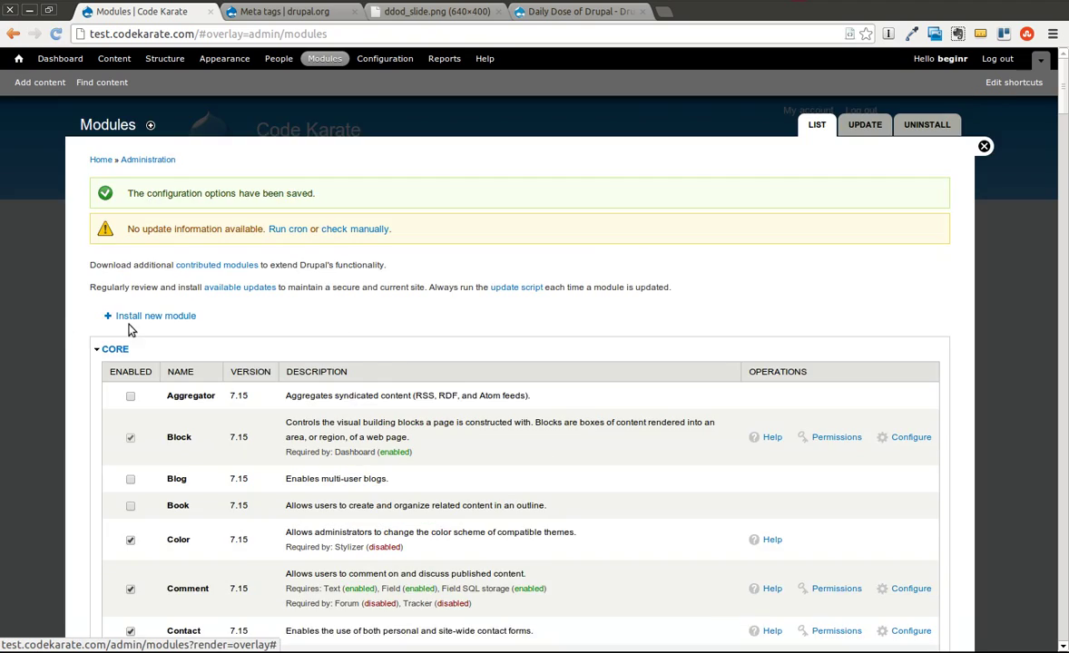
- Open the configuration page of the Meta tags module from the site's module list
scroll(341, 332, "down", 15)
scroll(337, 329, "down", 15)
scroll(336, 328, "down", 5)
scroll(336, 329, "down", 5)
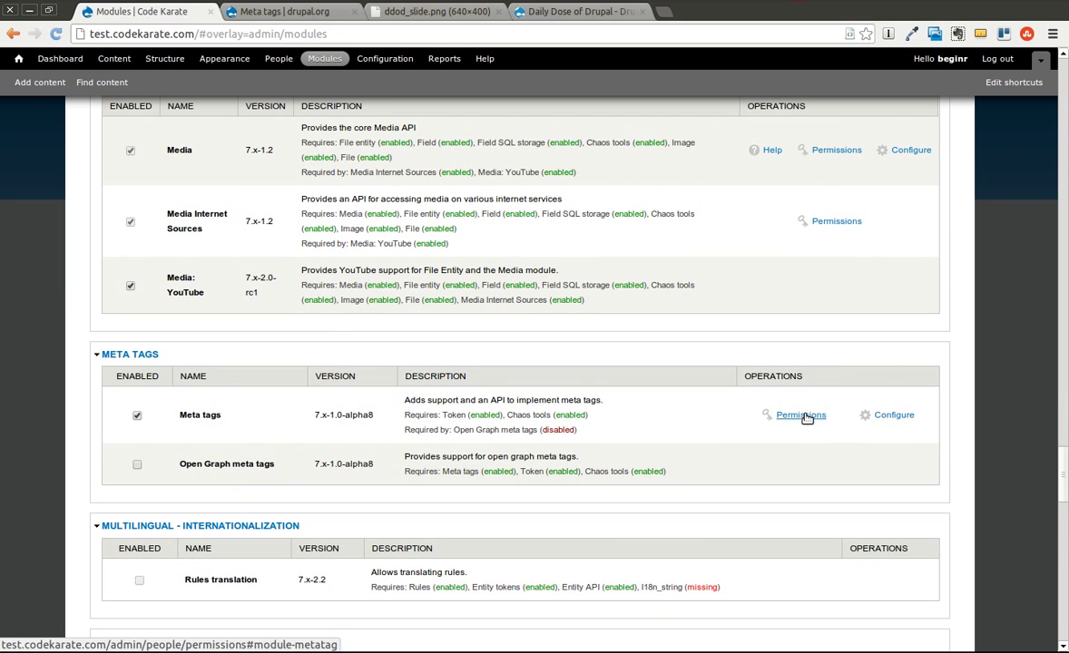
left_click(893, 415)
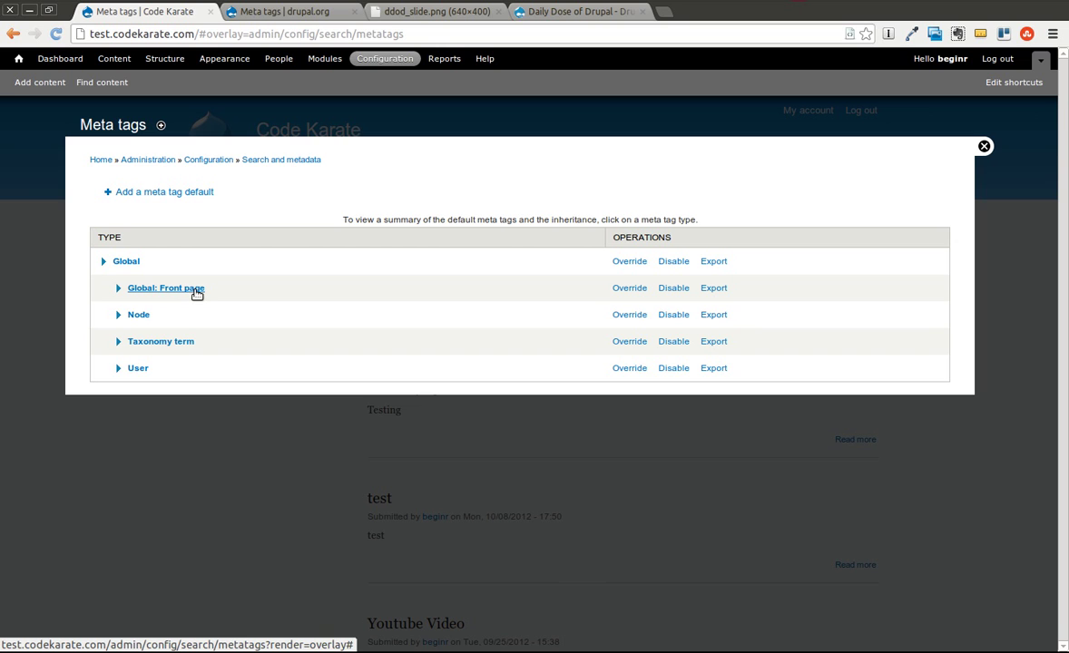
- Open the site's front page in a new tab and inspect the tags inside its HTML head element
right_click(20, 62)
left_click(54, 71)
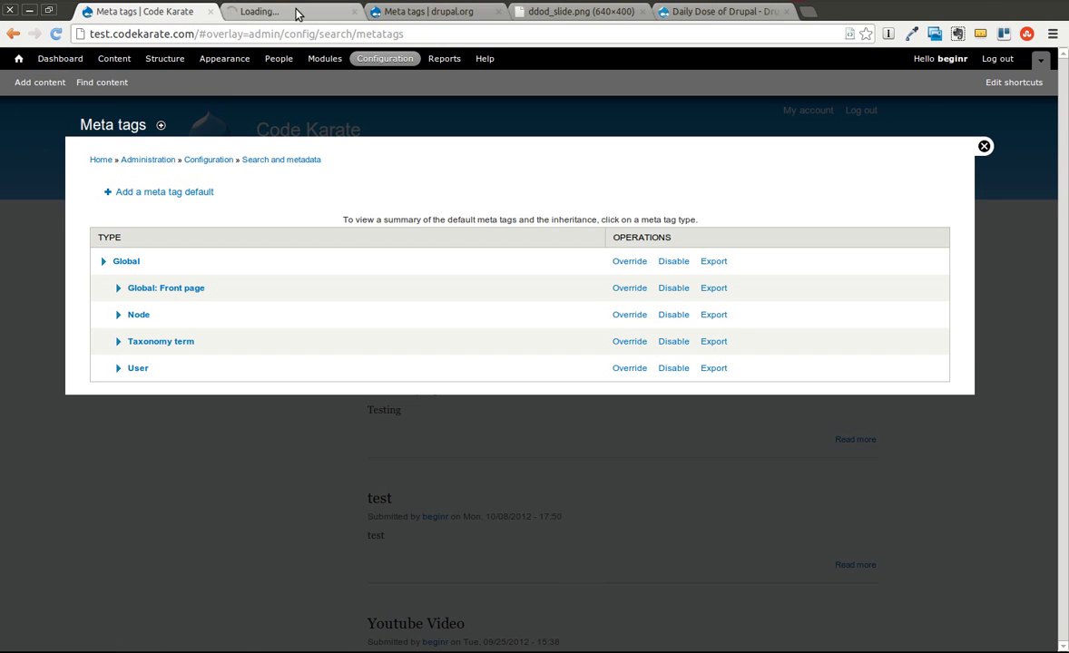
left_click(298, 13)
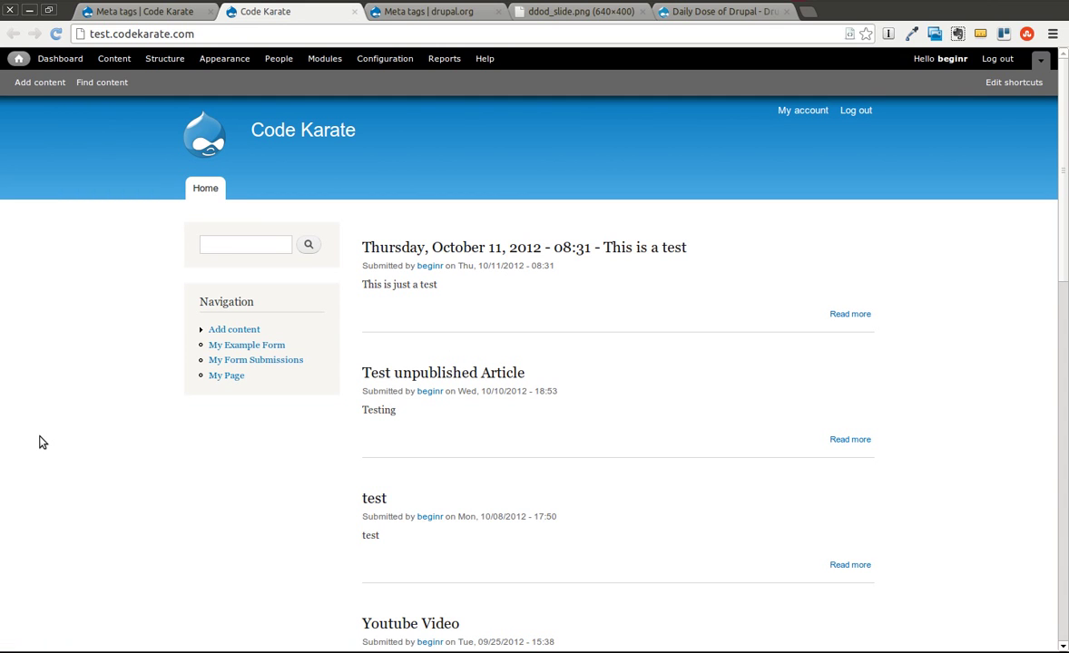
key("ctrl+shift+i")
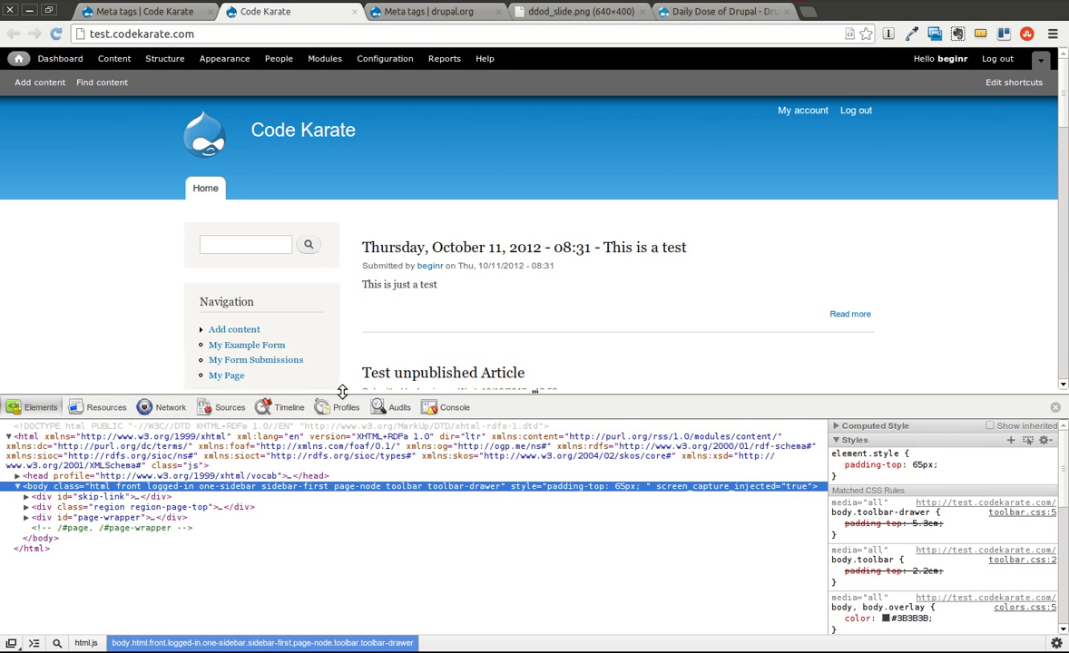
left_click_drag(342, 391, 342, 447)
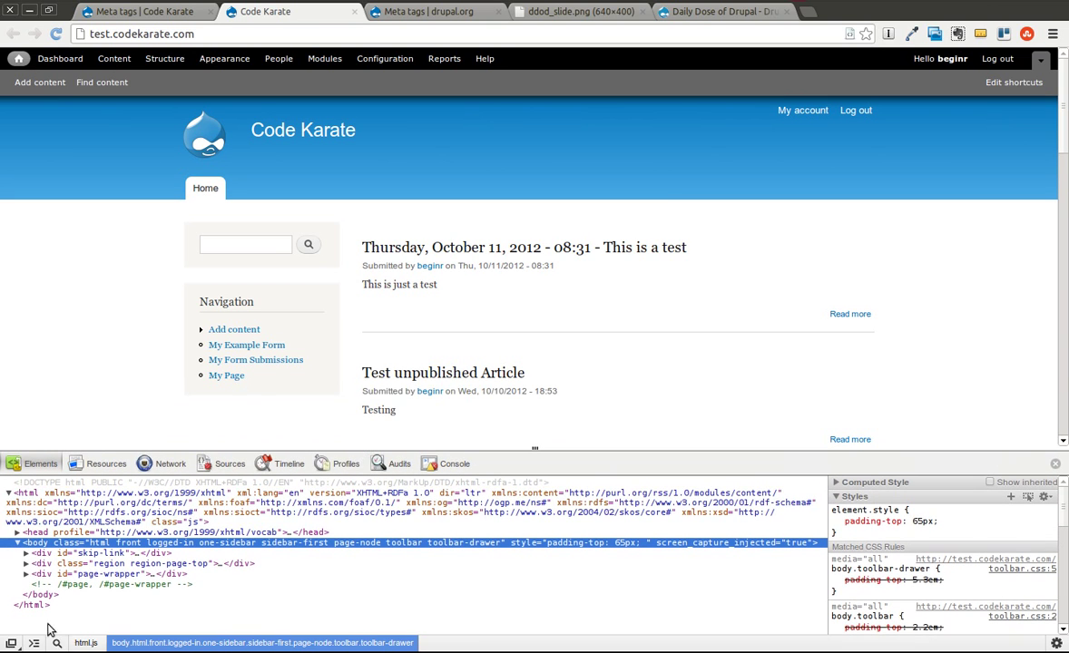
left_click(16, 533)
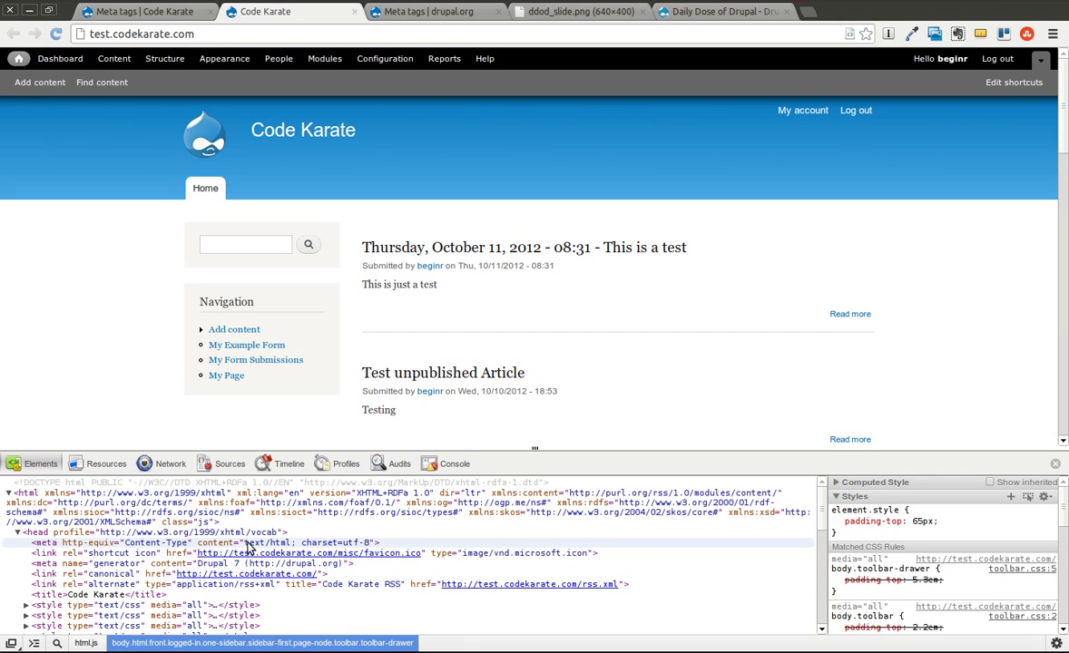
scroll(333, 580, "down", 2)
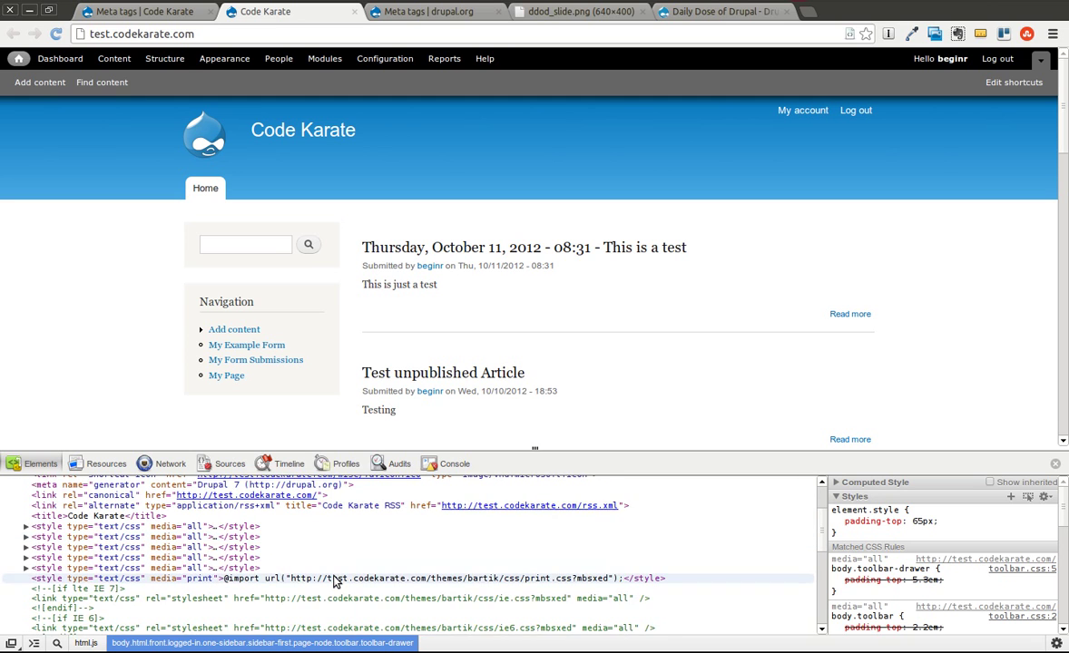
scroll(334, 581, "up", 1)
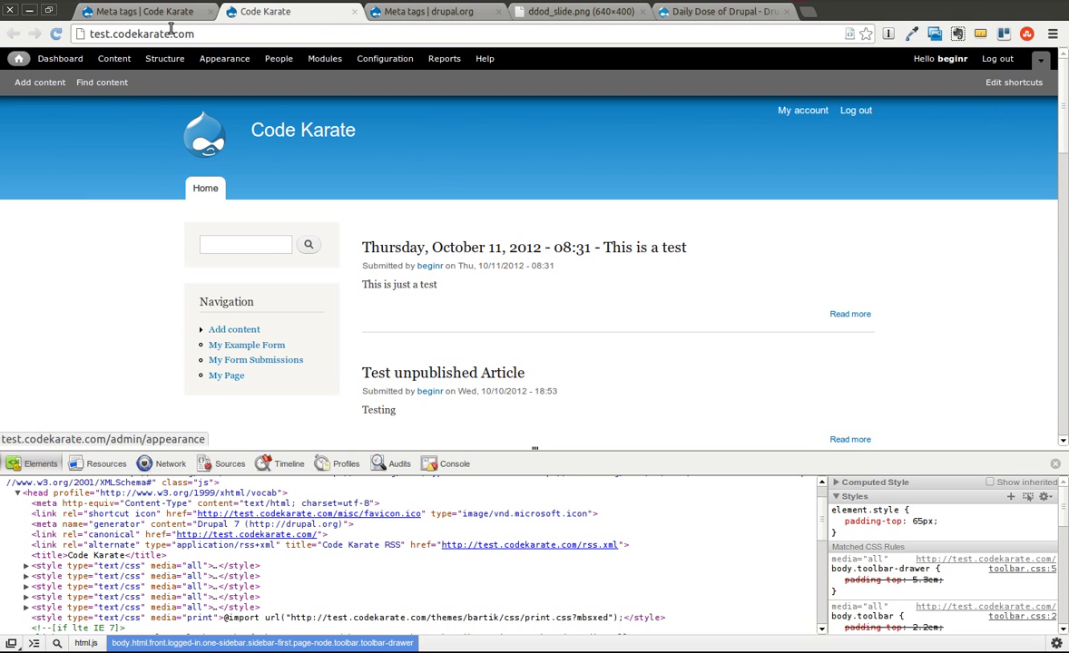
- Compare the Global: Front page meta tag defaults with the title and canonical tags in the front page's HTML head
left_click(144, 17)
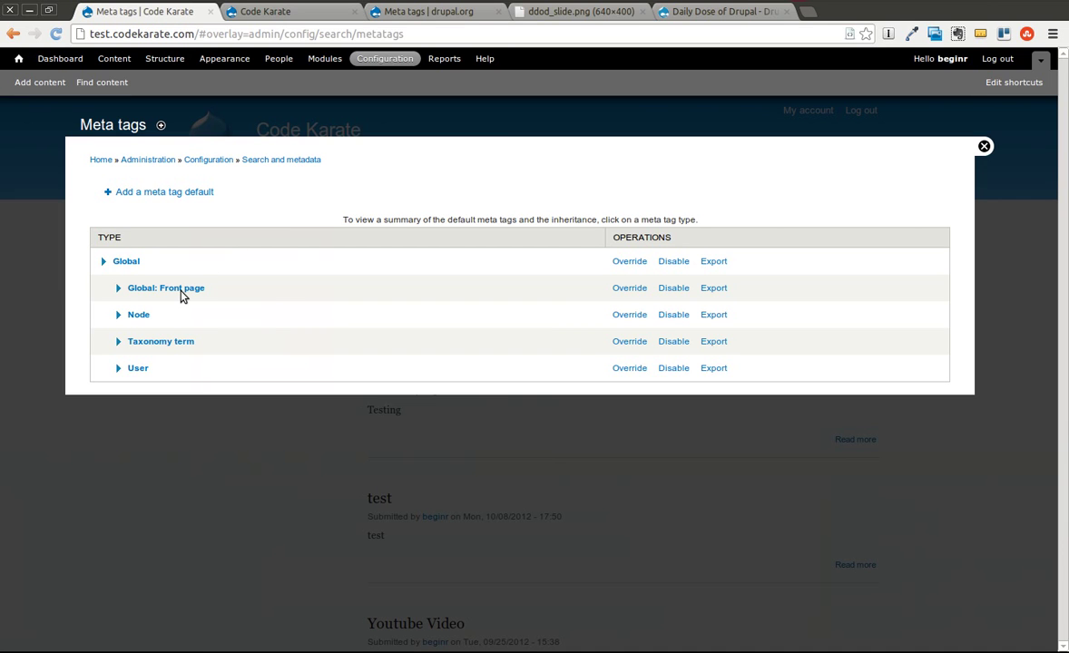
left_click(156, 290)
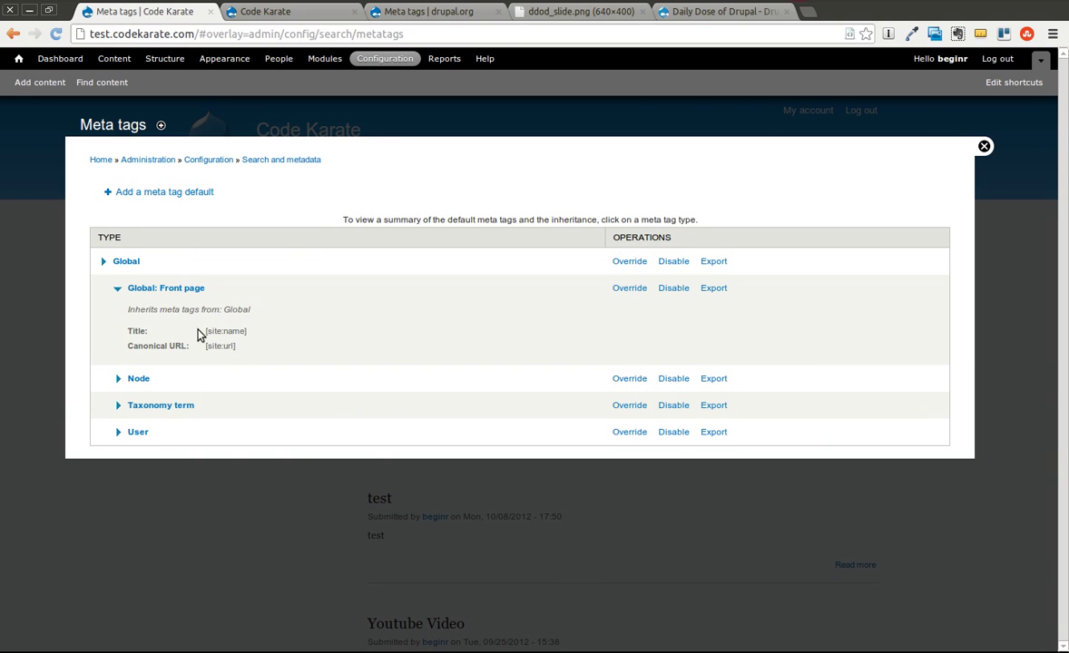
left_click(260, 13)
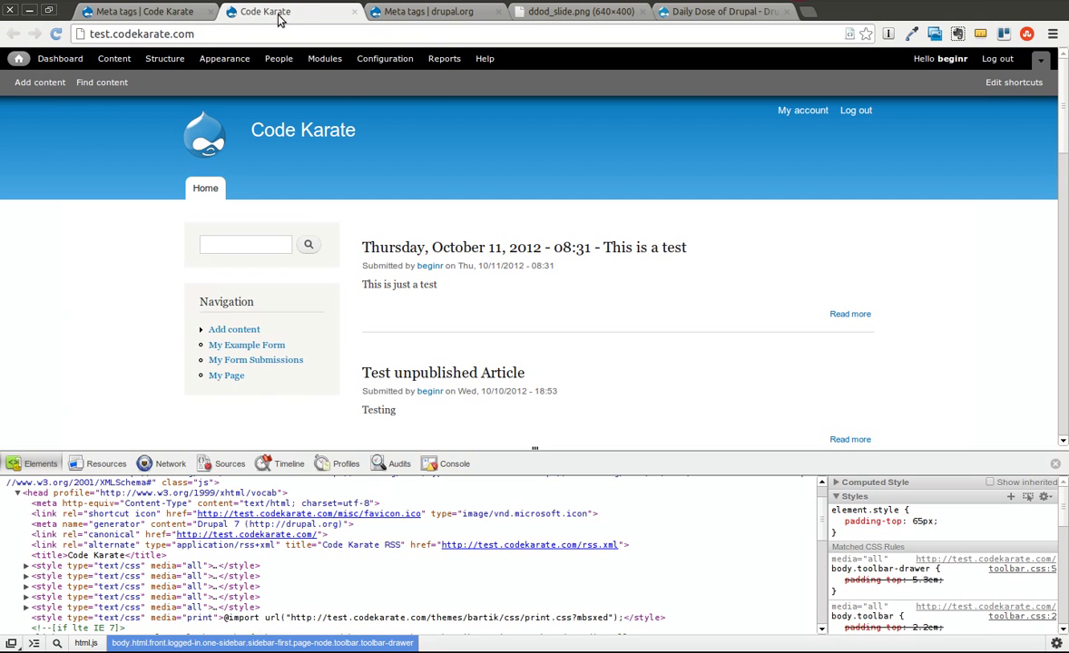
left_click(166, 13)
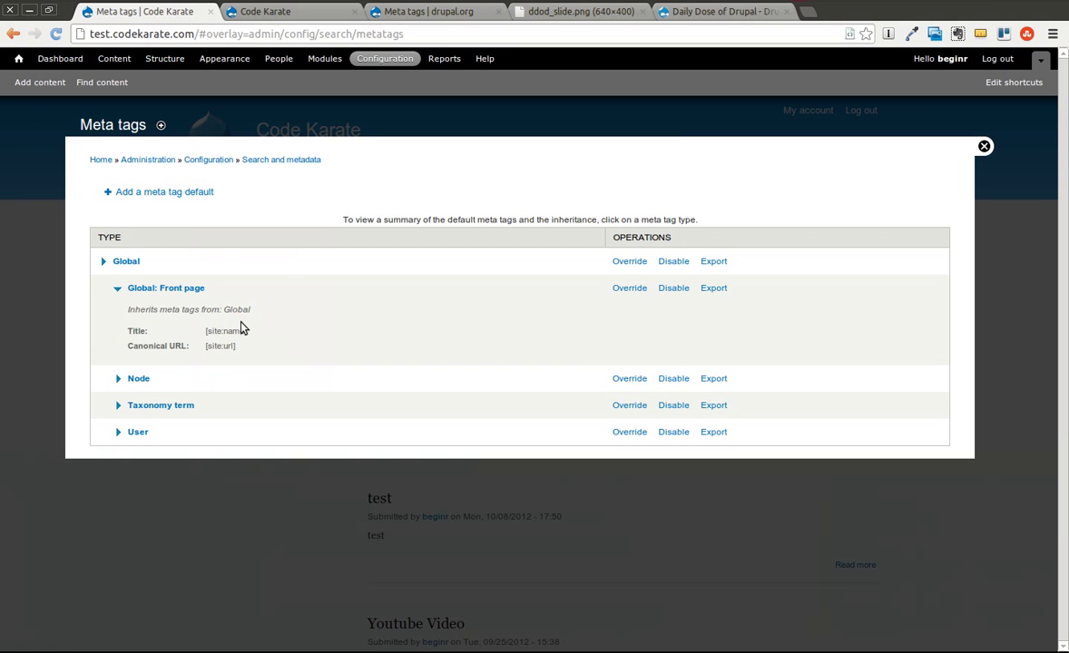
left_click(272, 15)
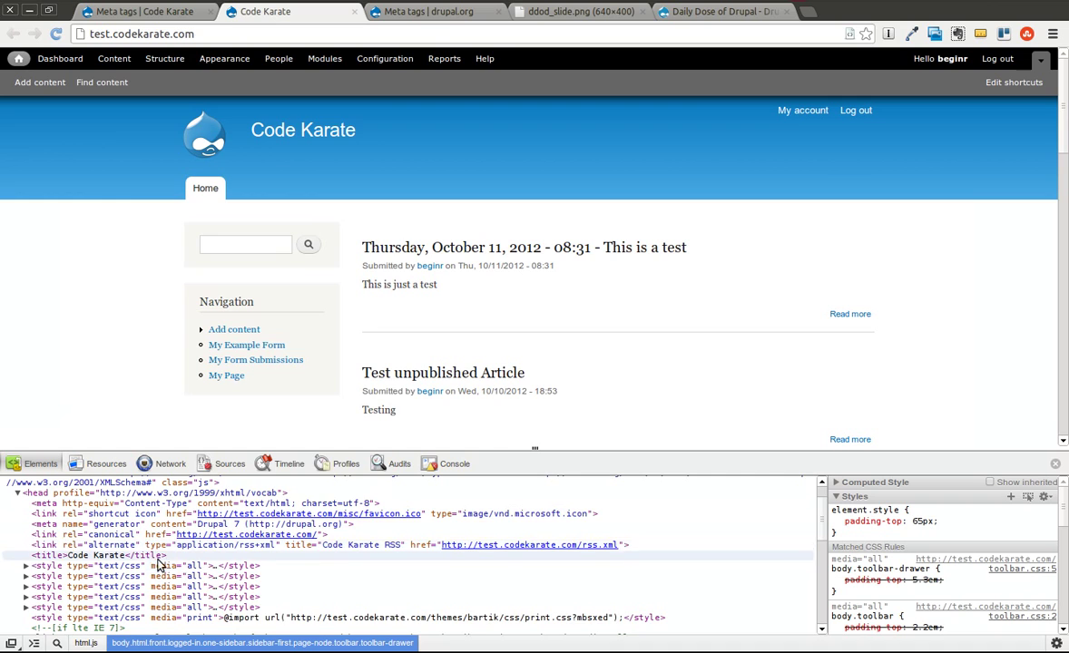
scroll(159, 564, "down", 3)
scroll(159, 565, "down", 3)
scroll(159, 564, "up", 10)
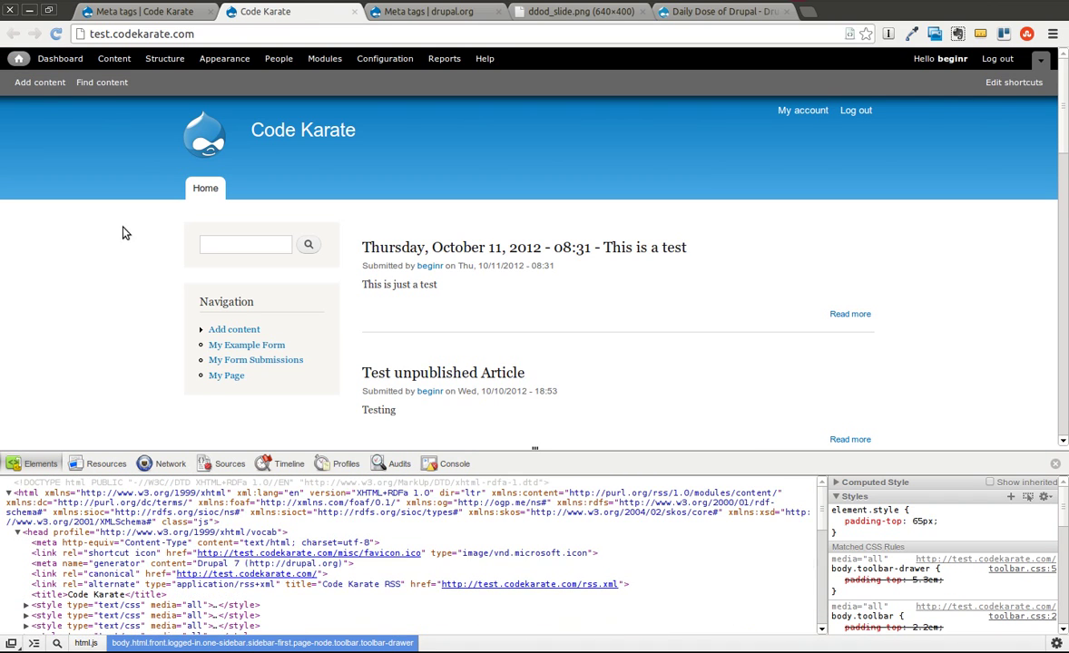
- Override the Global: Front page meta tags and set the description to "This is a website I use for testing."
left_click(115, 15)
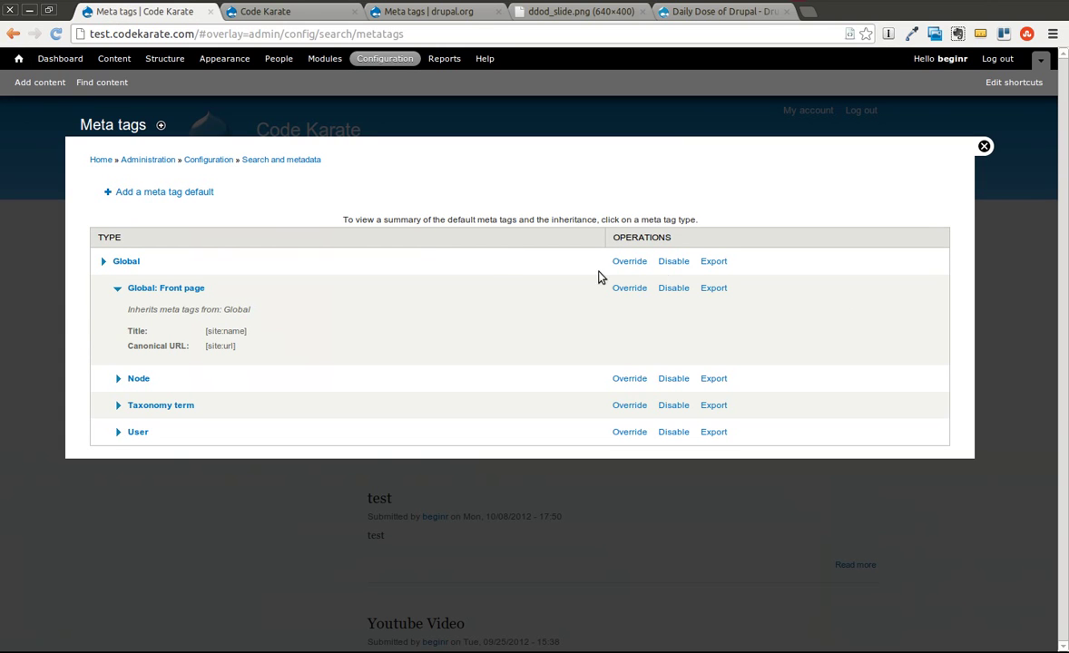
left_click(629, 289)
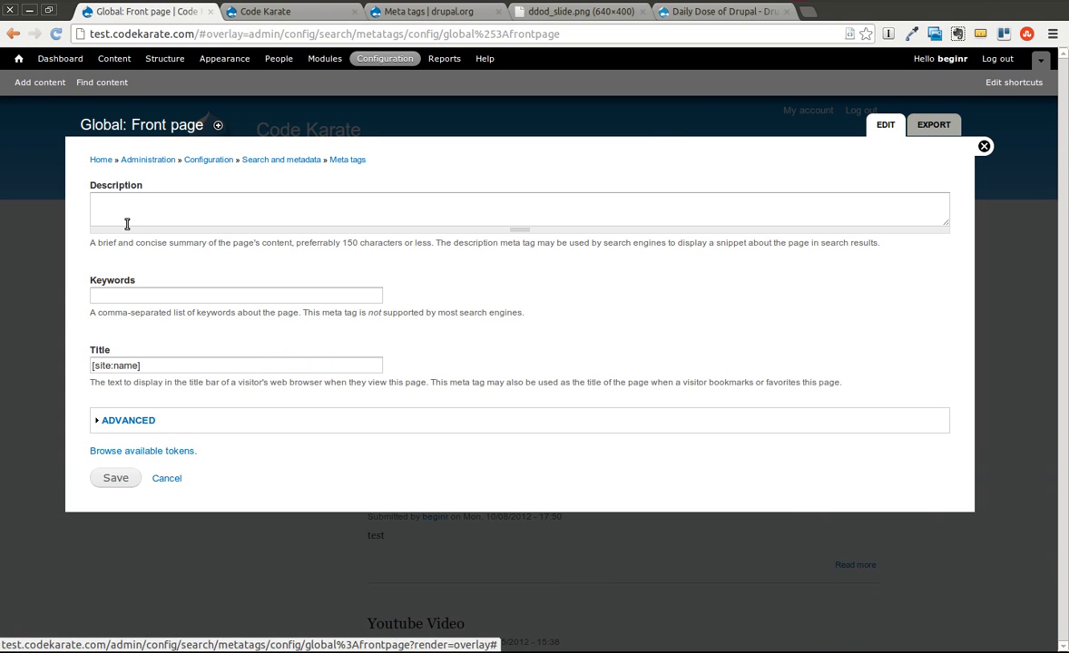
left_click(134, 207)
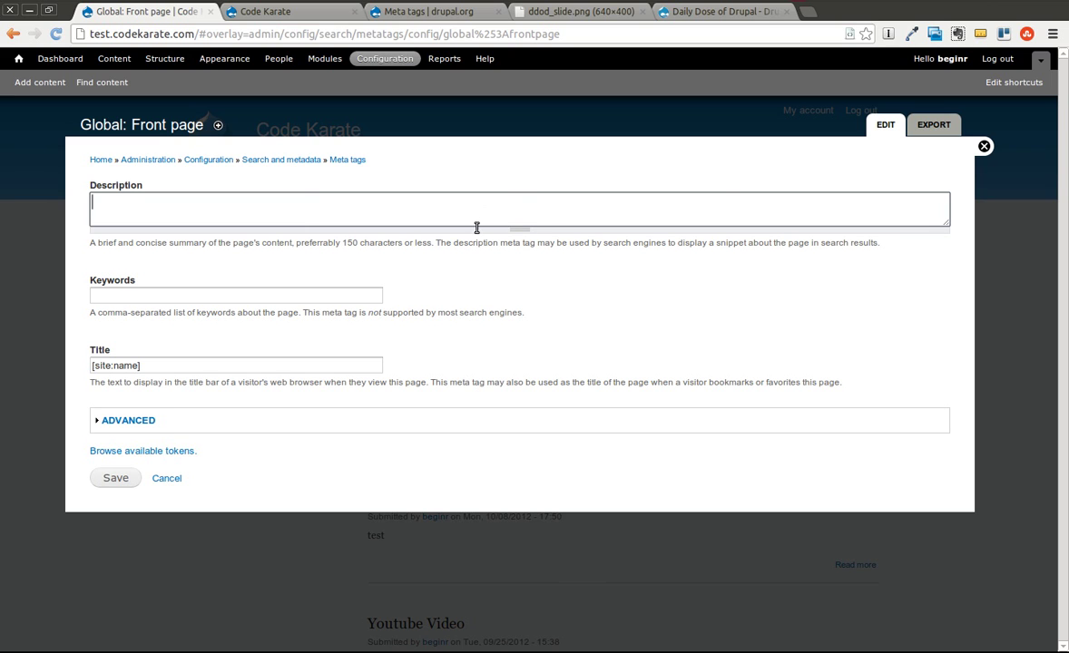
left_click_drag(538, 243, 566, 243)
left_click(369, 221)
type("This is a website I use for testing.")
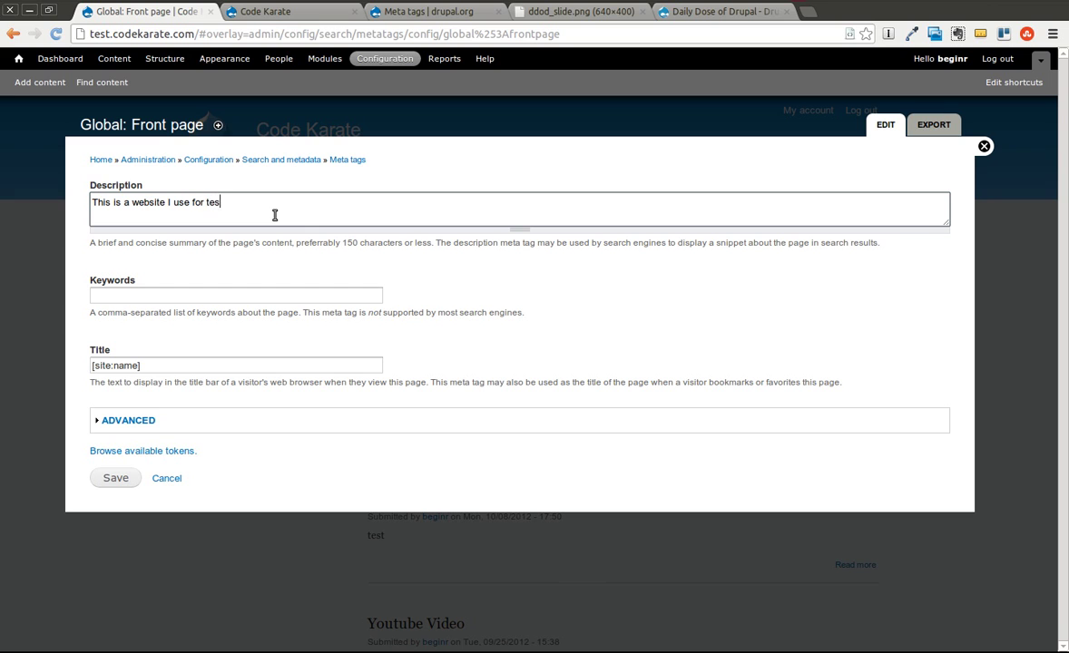
- Set the keywords of the Global: Front page meta tags to "Drupal, Code Karate"
left_click(243, 296)
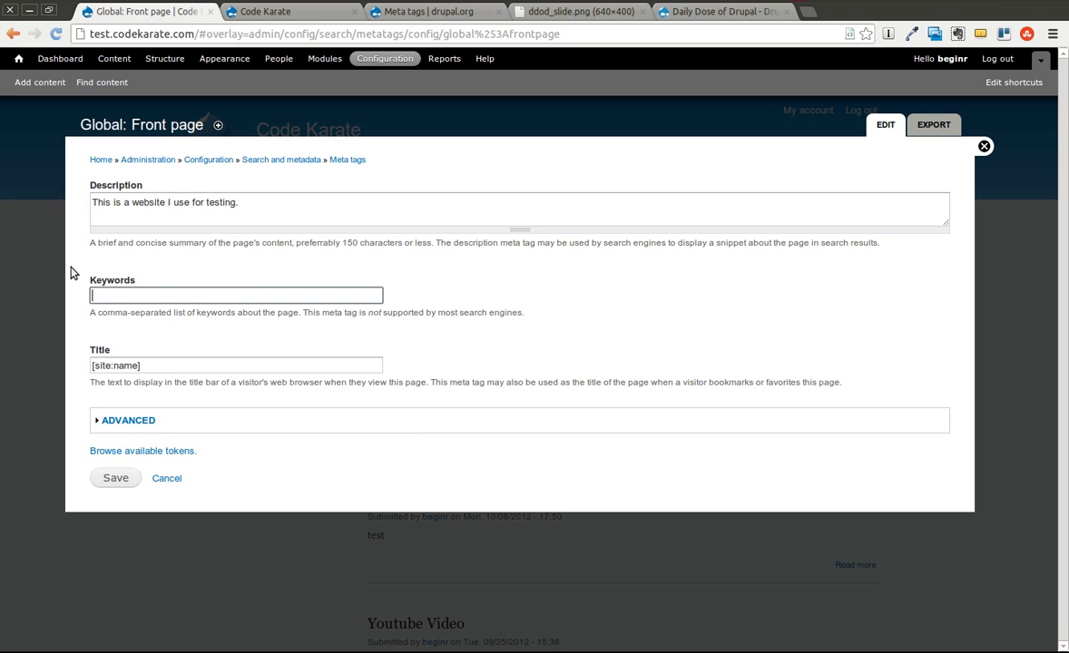
left_click(152, 295)
left_click(196, 313)
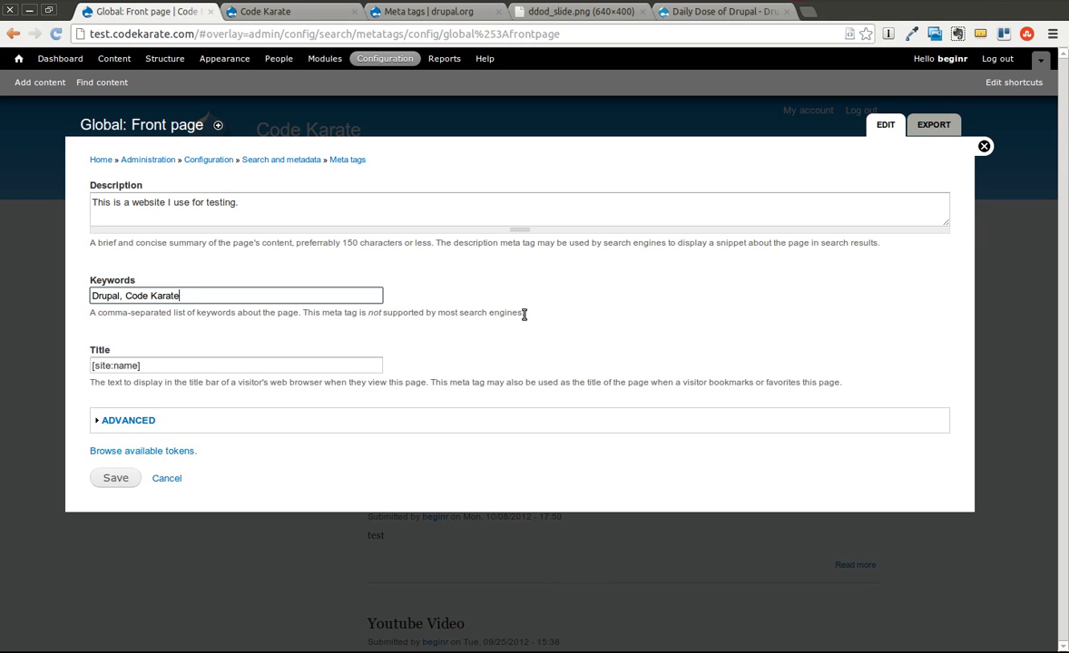
left_click(521, 314)
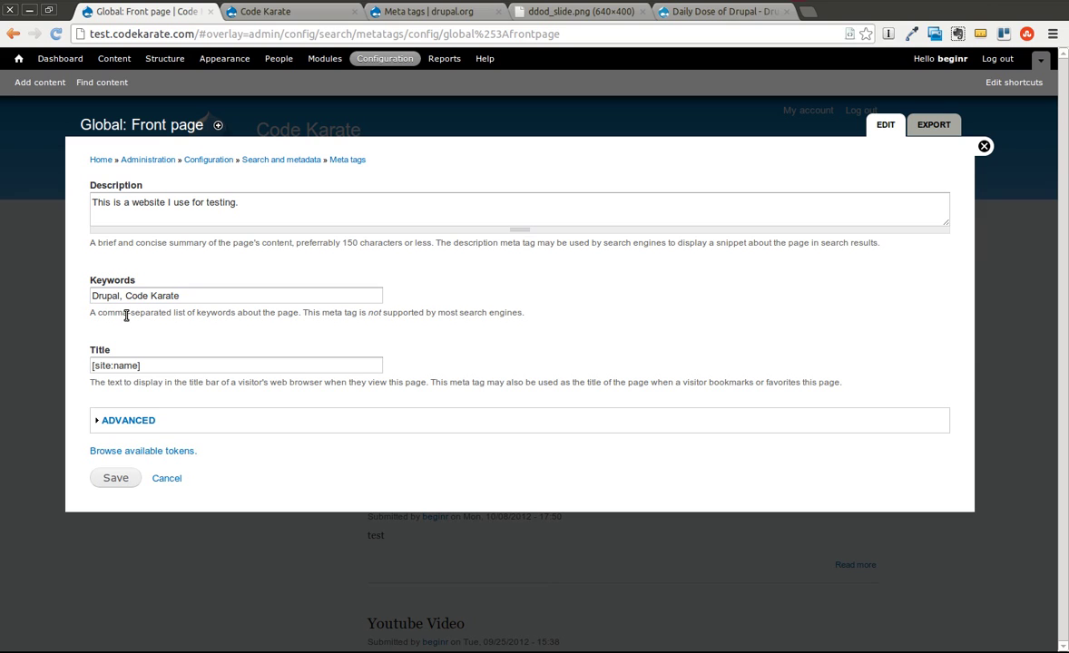
left_click(205, 298)
left_click(207, 317)
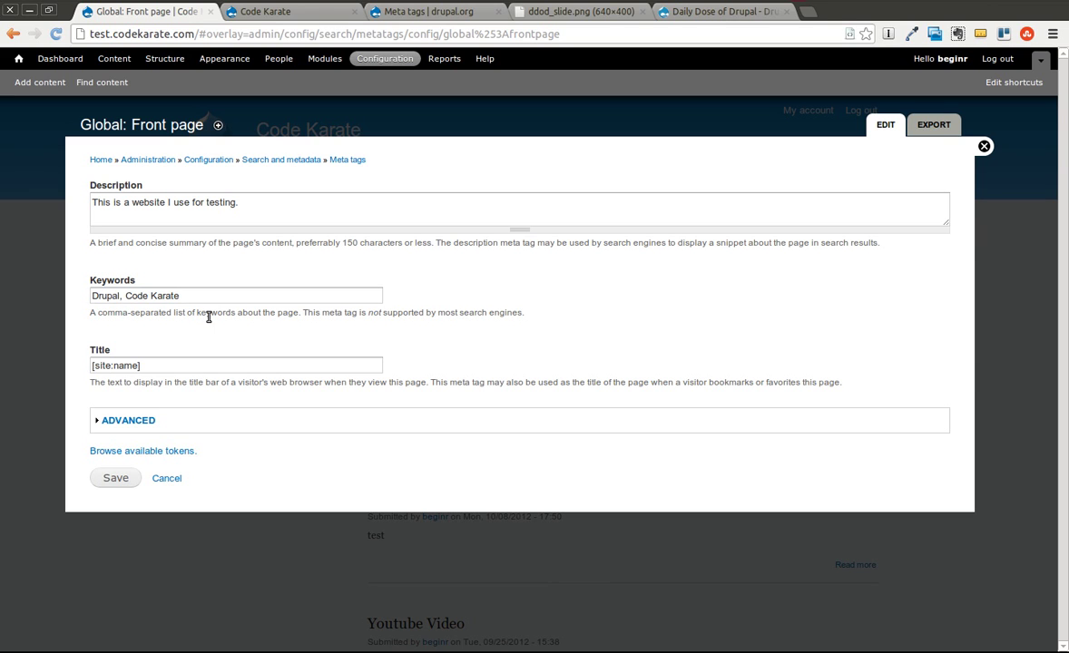
- Extend the front page title meta tag to "[site:name] - Learn new Drupal things"
left_click(164, 364)
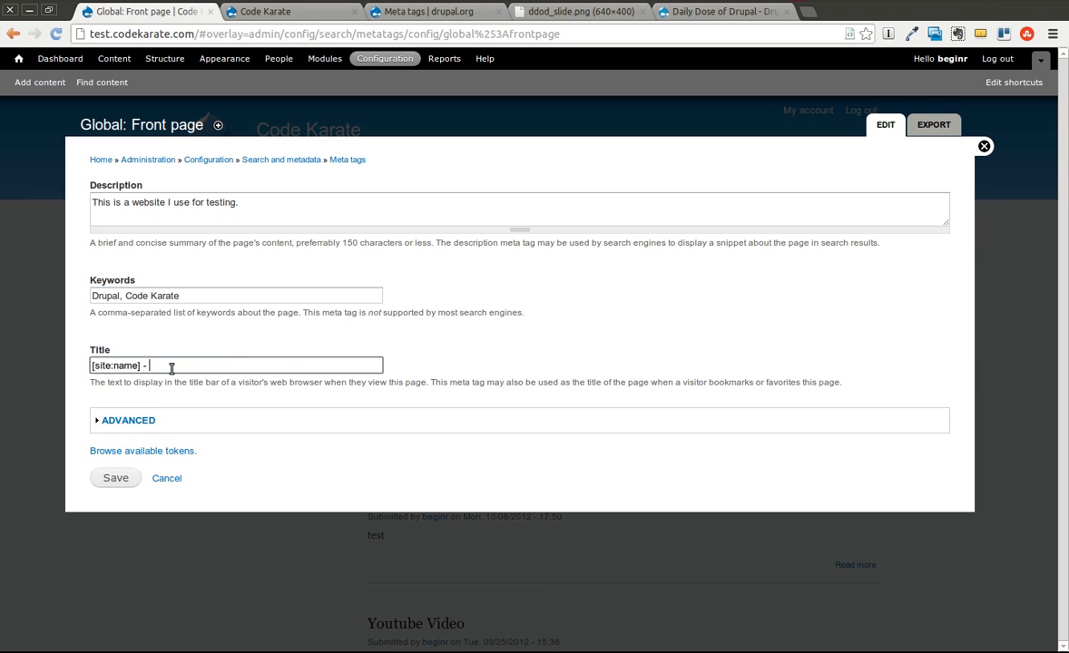
type("- Learn new Drupal things")
left_click(149, 344)
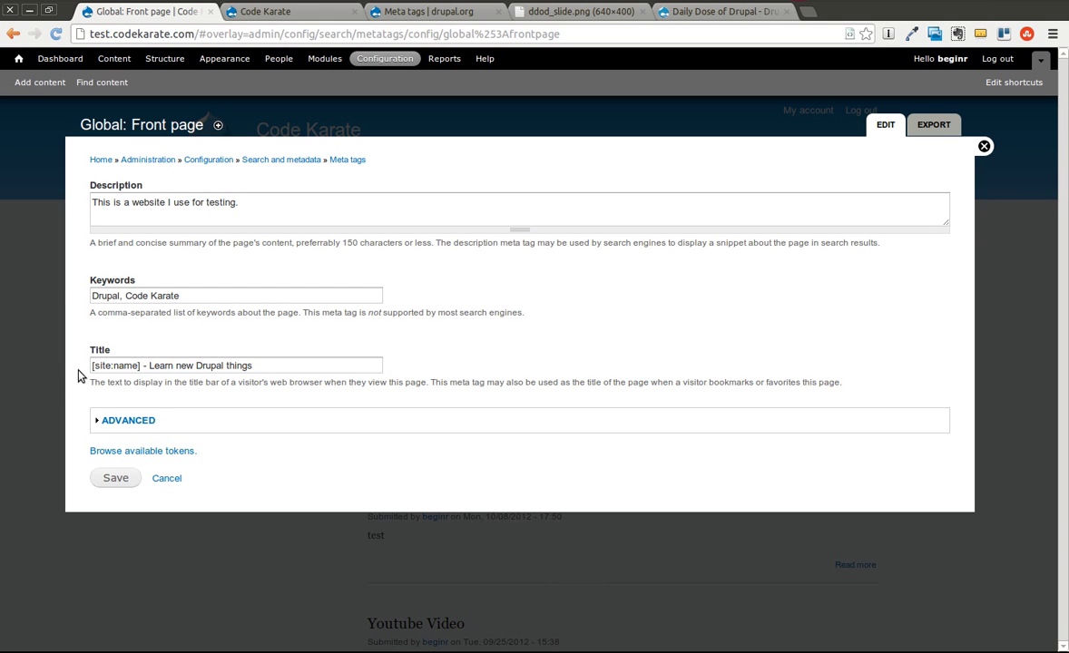
- Examine the advanced front page meta tags, including the robots options, generator, copyright, canonical URL, shortlink URL and publisher URL
left_click(128, 421)
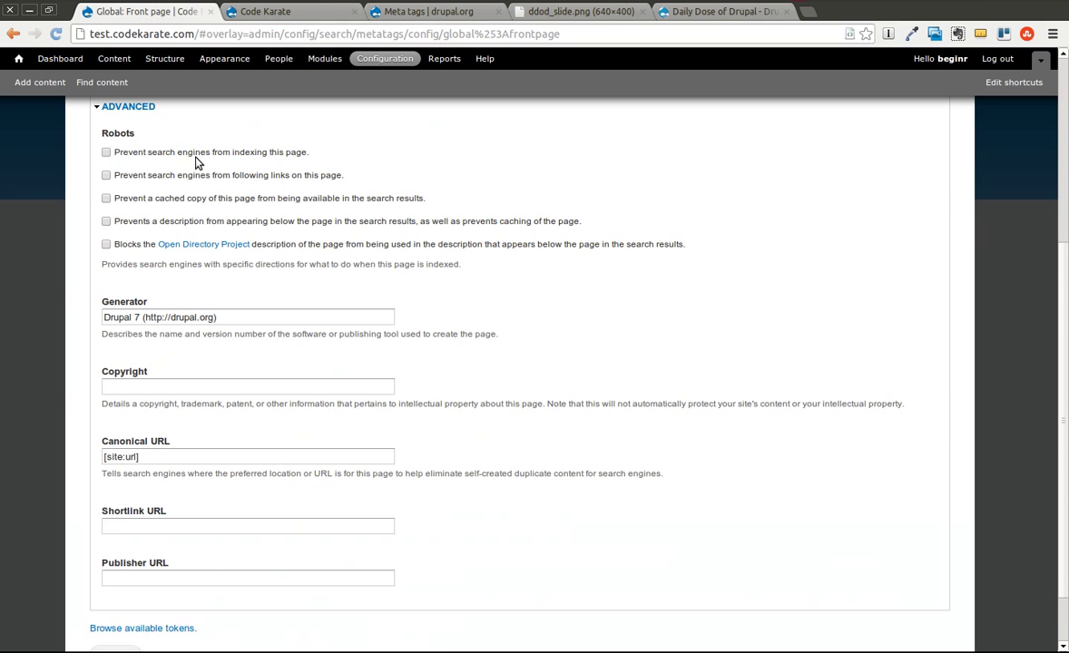
scroll(187, 153, "up", 3)
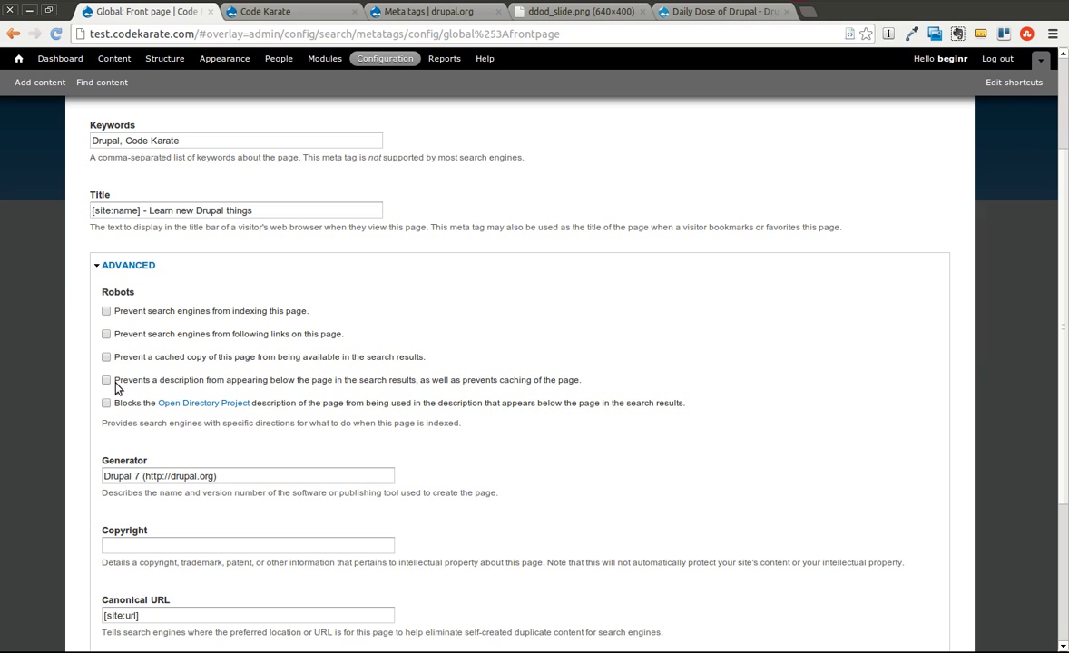
scroll(125, 399, "down", 2)
left_click_drag(318, 396, 65, 366)
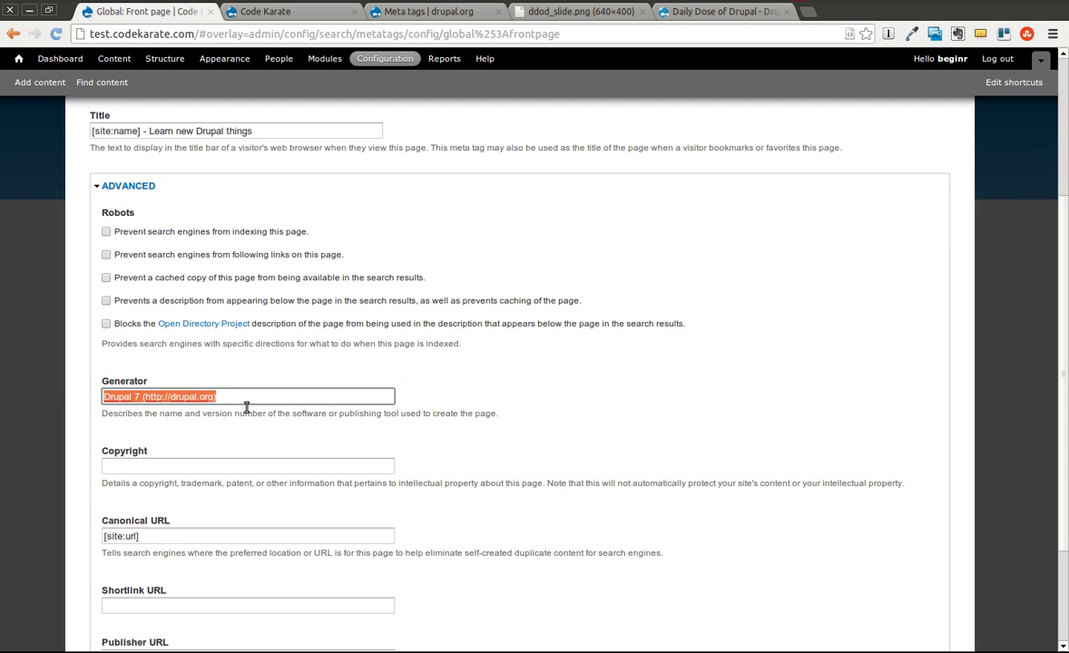
left_click(193, 439)
scroll(193, 439, "down", 1)
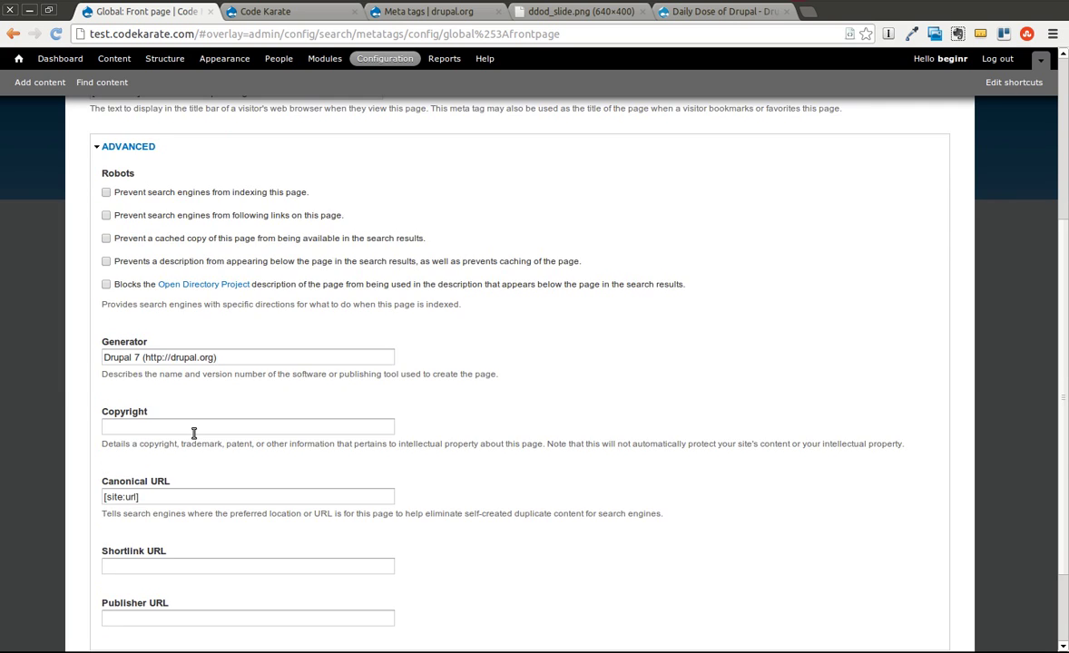
left_click(162, 426)
left_click(202, 493)
scroll(217, 478, "down", 1)
scroll(221, 475, "down", 1)
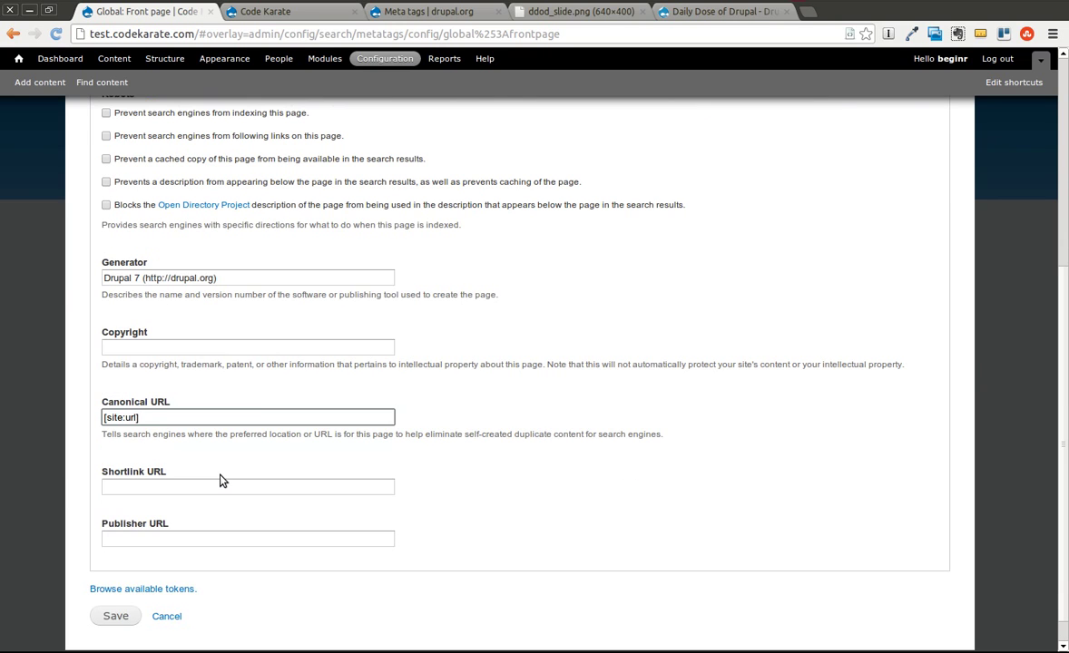
left_click(157, 490)
left_click(139, 542)
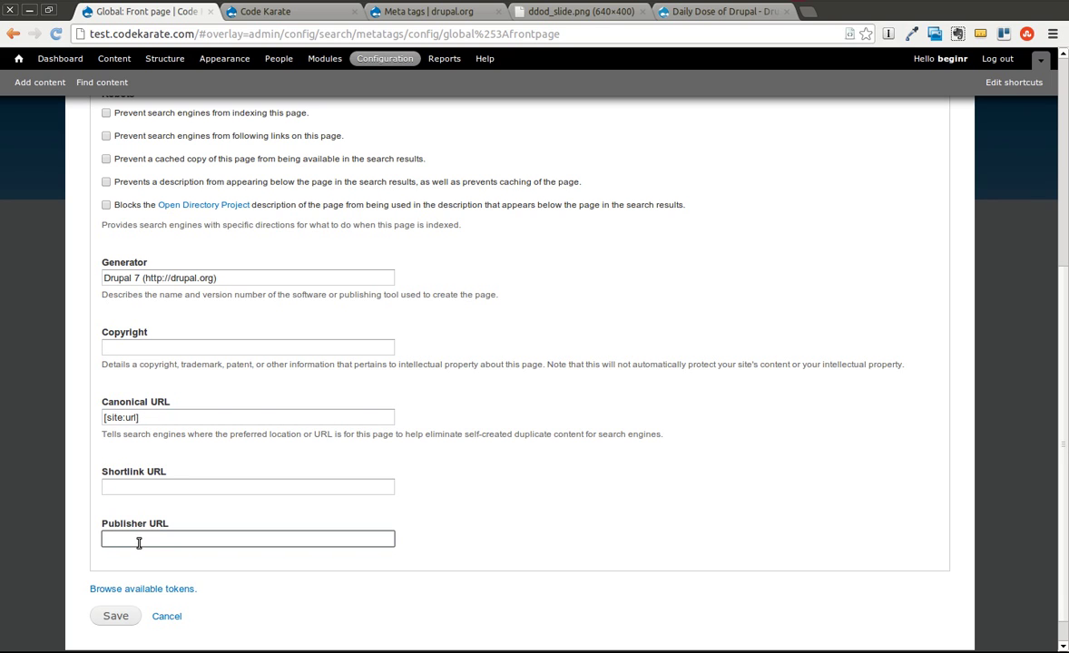
- Browse the available tokens, look through the Current page group, and close the token list
left_click(161, 590)
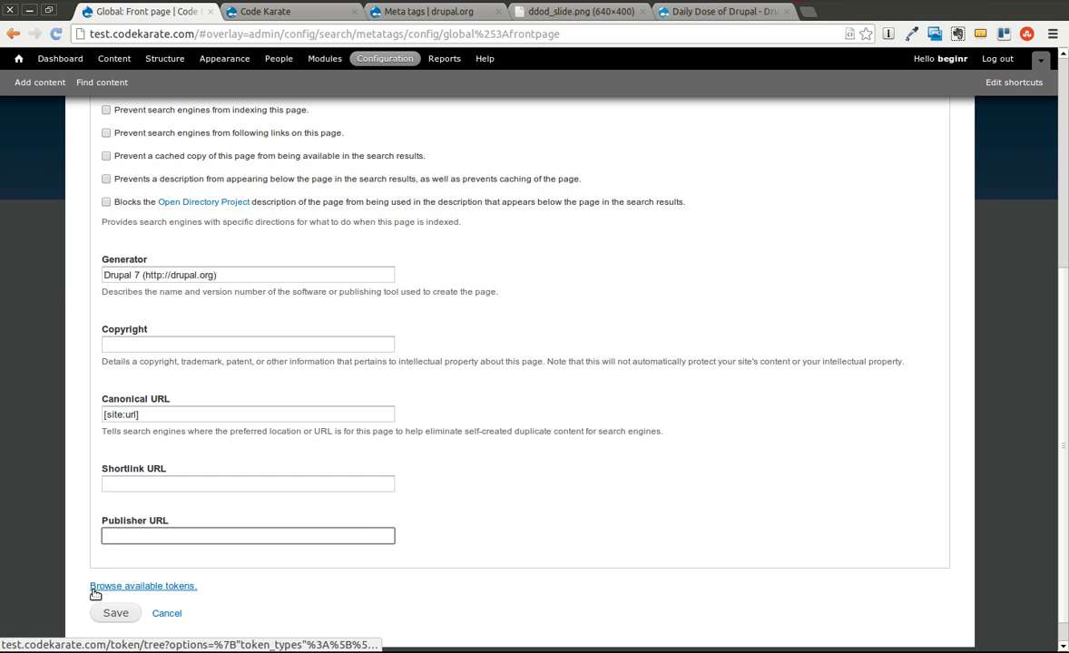
left_click(186, 587)
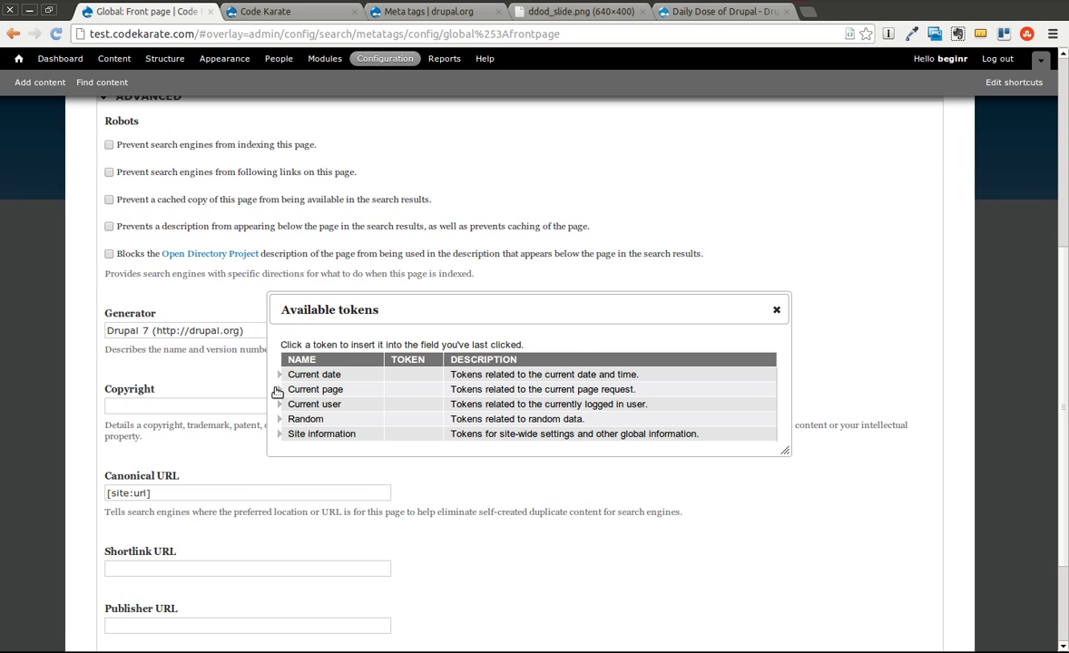
left_click(279, 390)
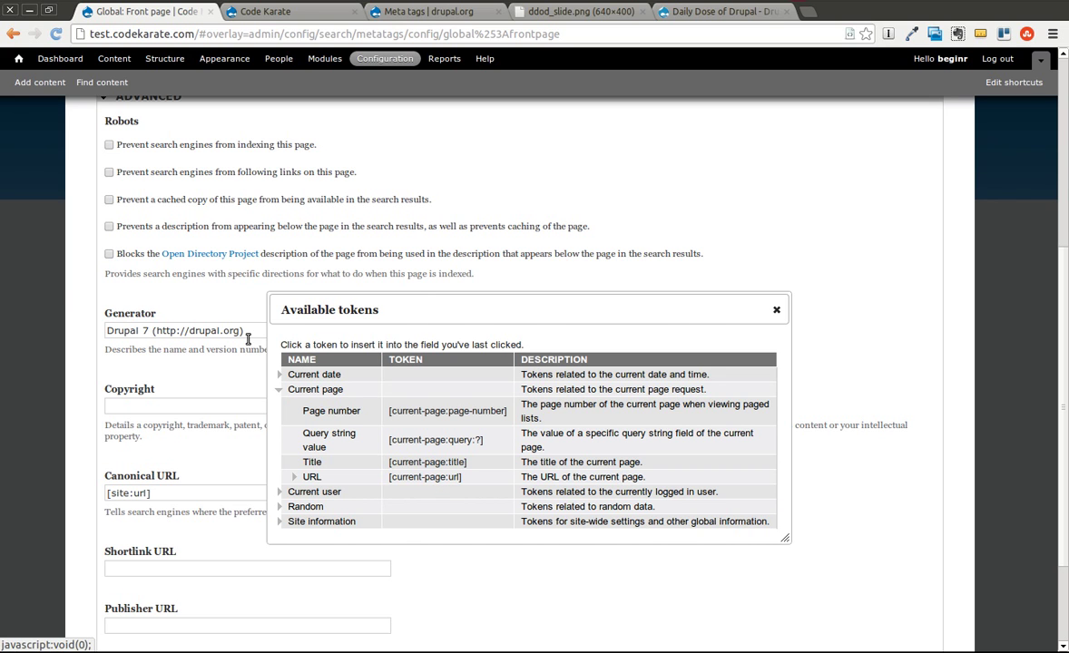
left_click(775, 312)
- Recheck the form and save the Global: Front page meta tag defaults
left_click(112, 319)
scroll(120, 351, "up", 3)
scroll(120, 351, "up", 2)
scroll(120, 353, "down", 5)
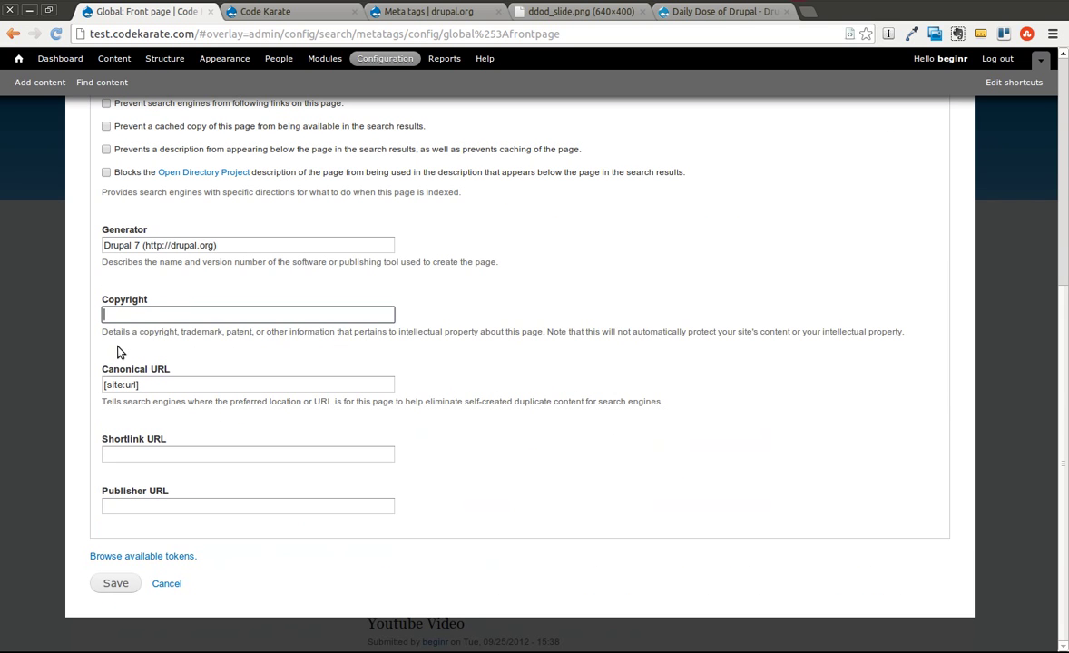
left_click(117, 584)
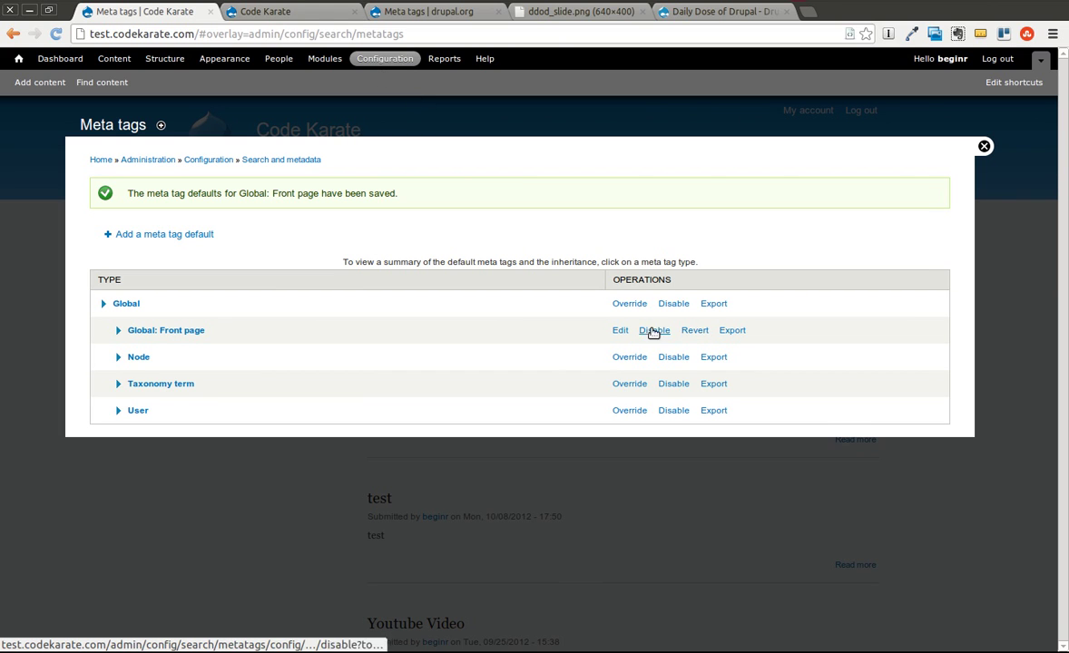
- Reload the site's front page and inspect the generator, canonical, keywords, description and title tags in its HTML head
left_click(282, 12)
left_click(56, 33)
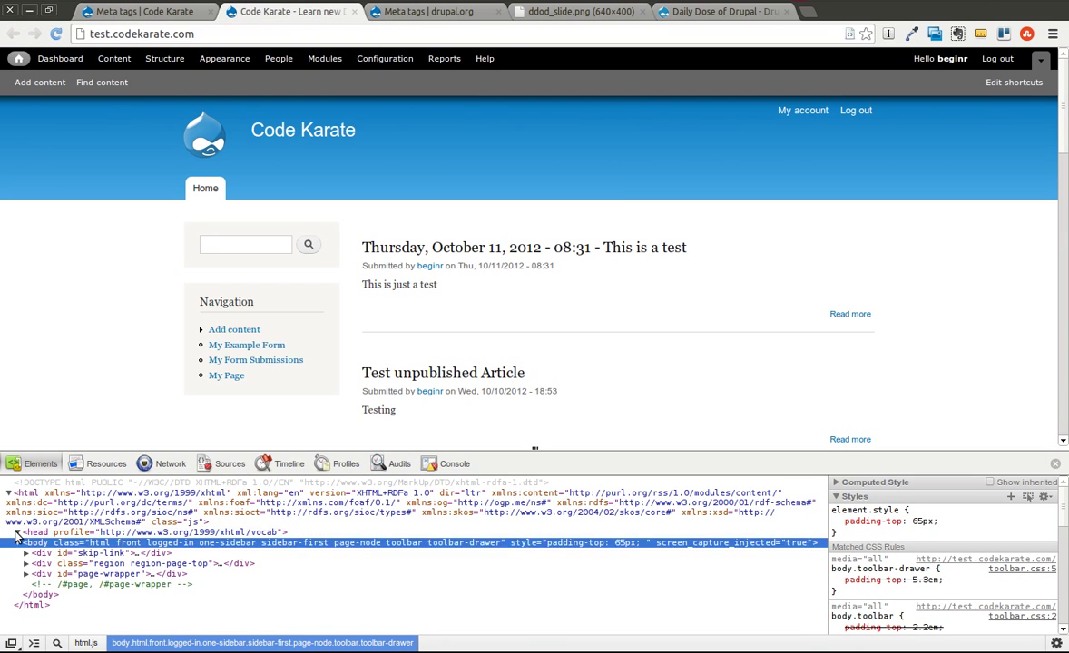
left_click(18, 533)
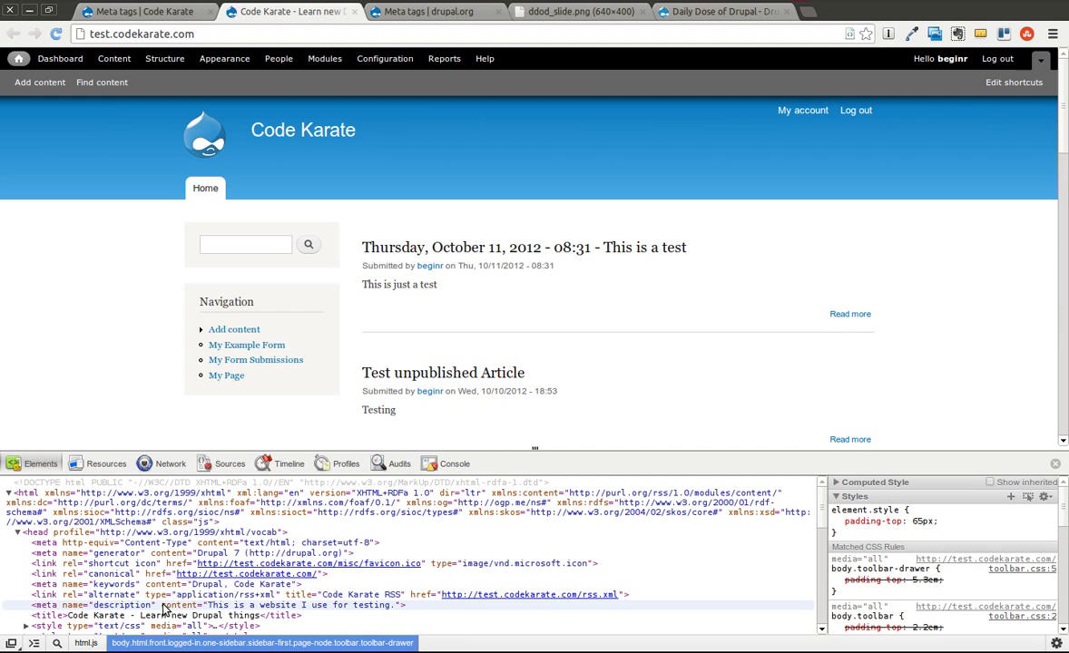
left_click(276, 533)
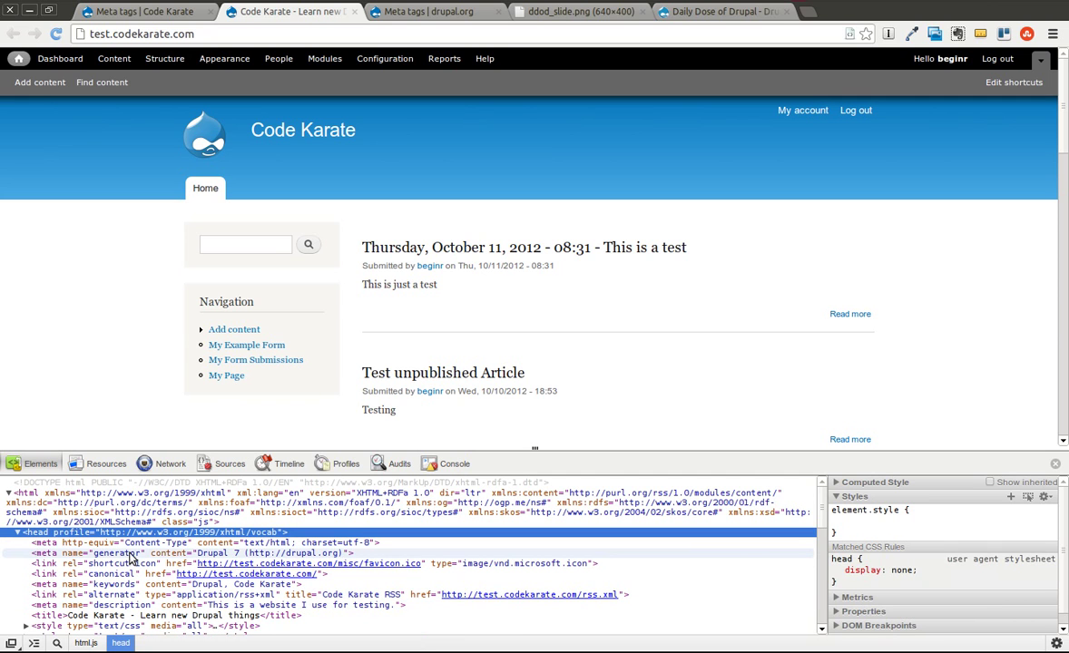
scroll(262, 560, "down", 3)
scroll(262, 559, "up", 3)
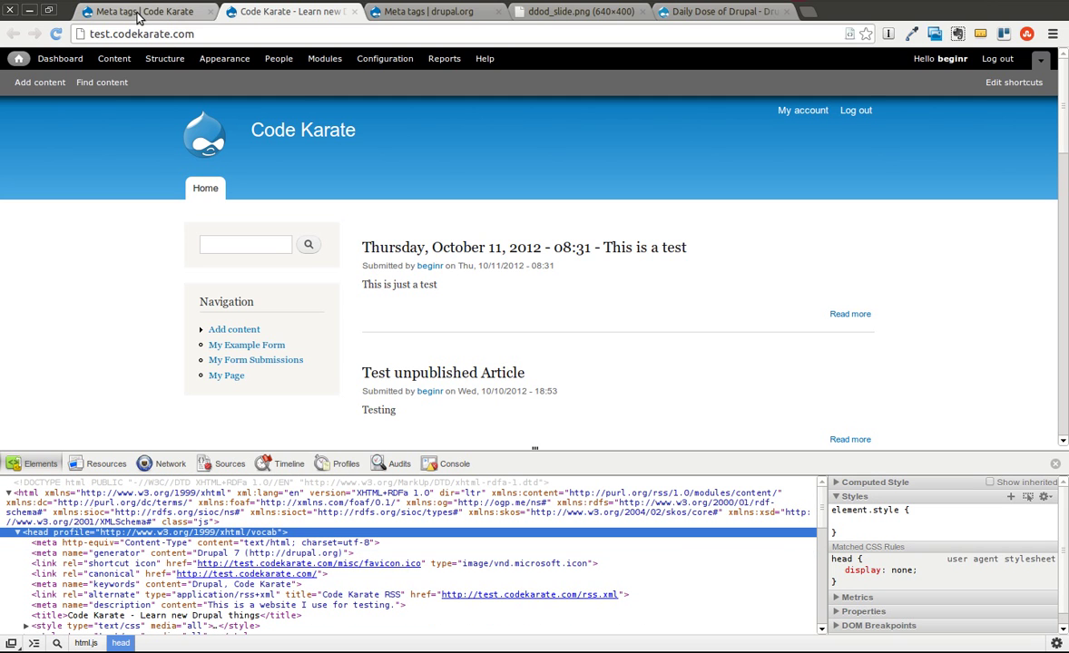
- Open the override form for the Node meta tag defaults and review its description, keywords, title and advanced settings
left_click(136, 12)
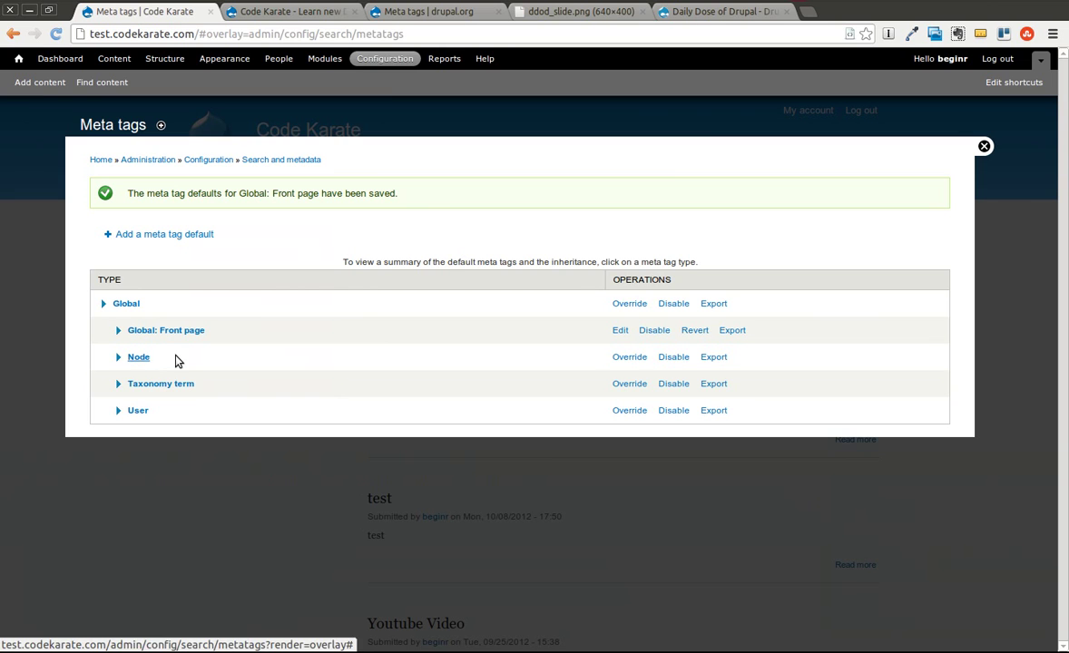
left_click(630, 358)
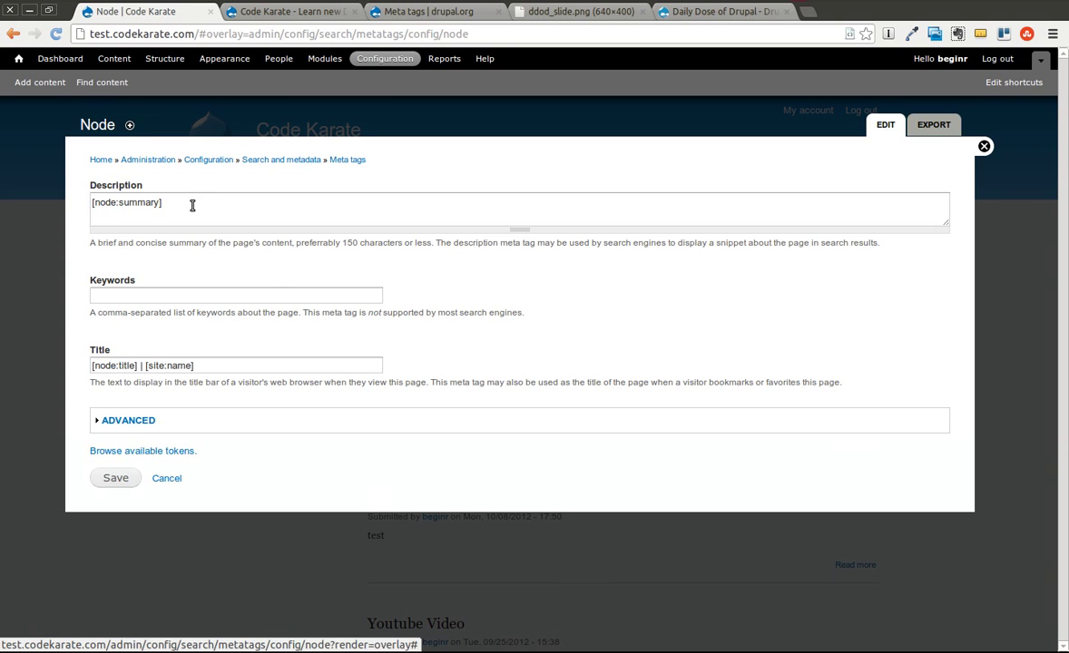
left_click(189, 205)
left_click_drag(183, 202, 55, 202)
left_click(134, 216)
left_click(169, 291)
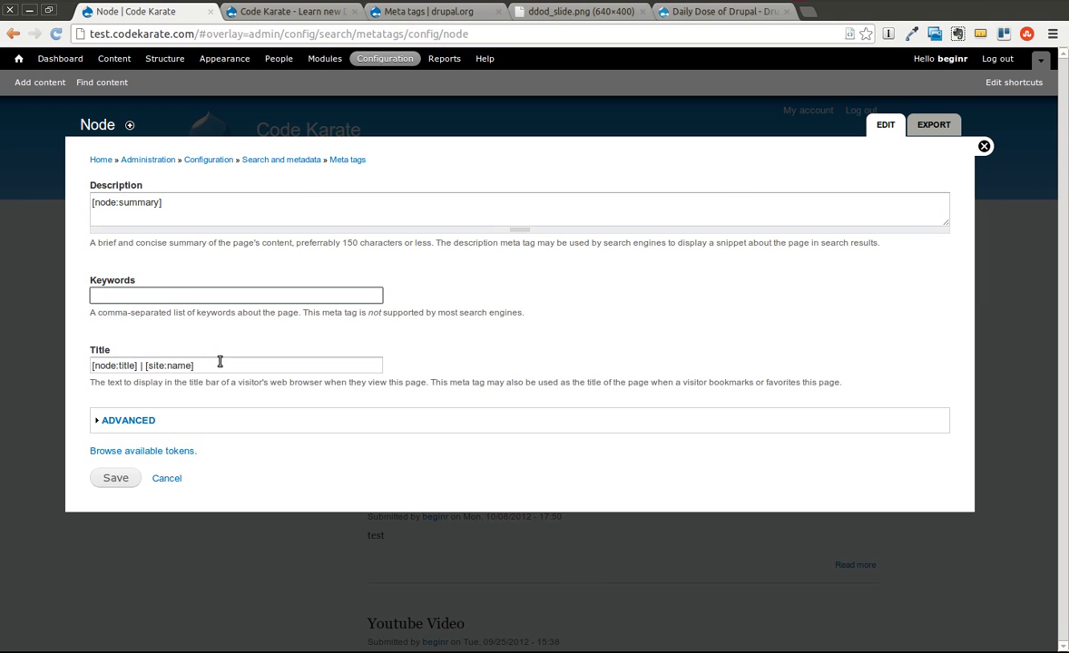
left_click_drag(222, 365, 76, 363)
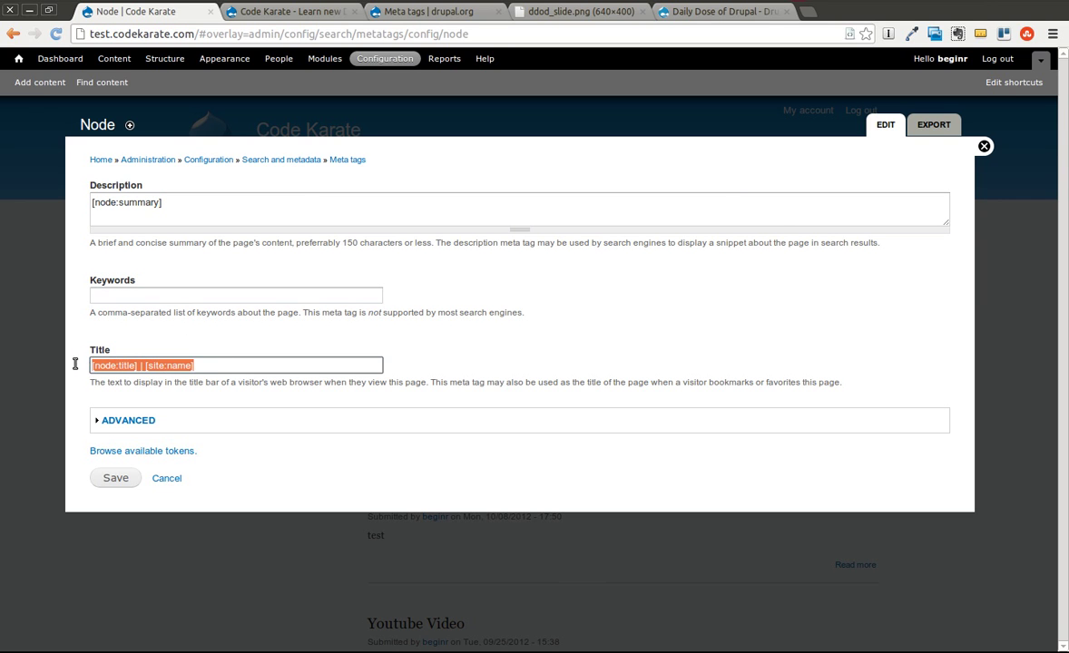
left_click(134, 420)
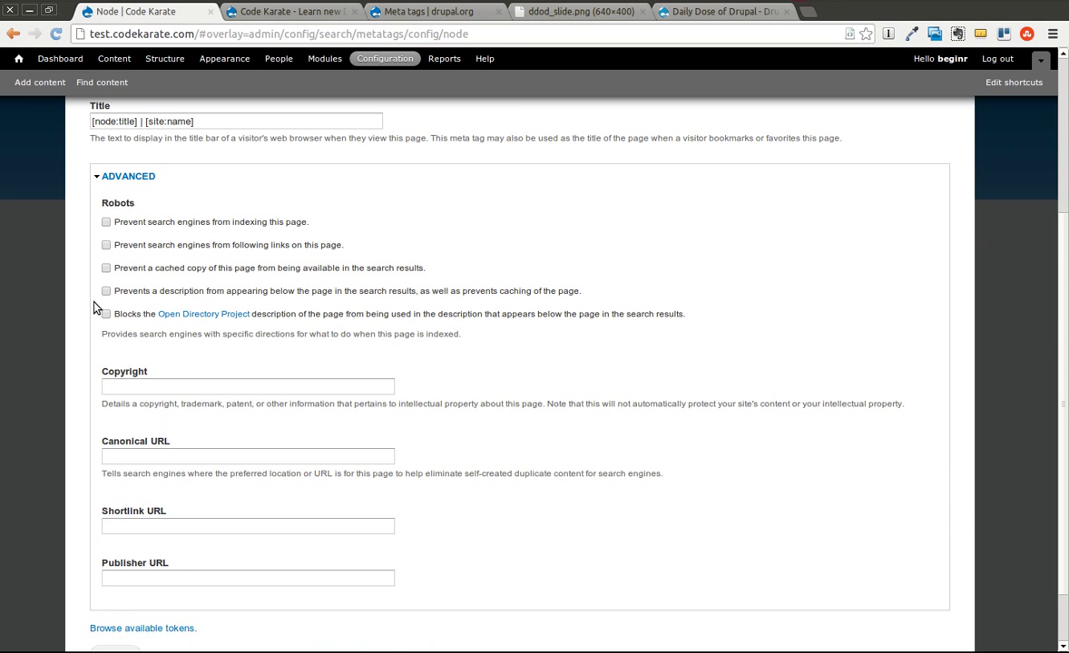
scroll(107, 370, "up", 3)
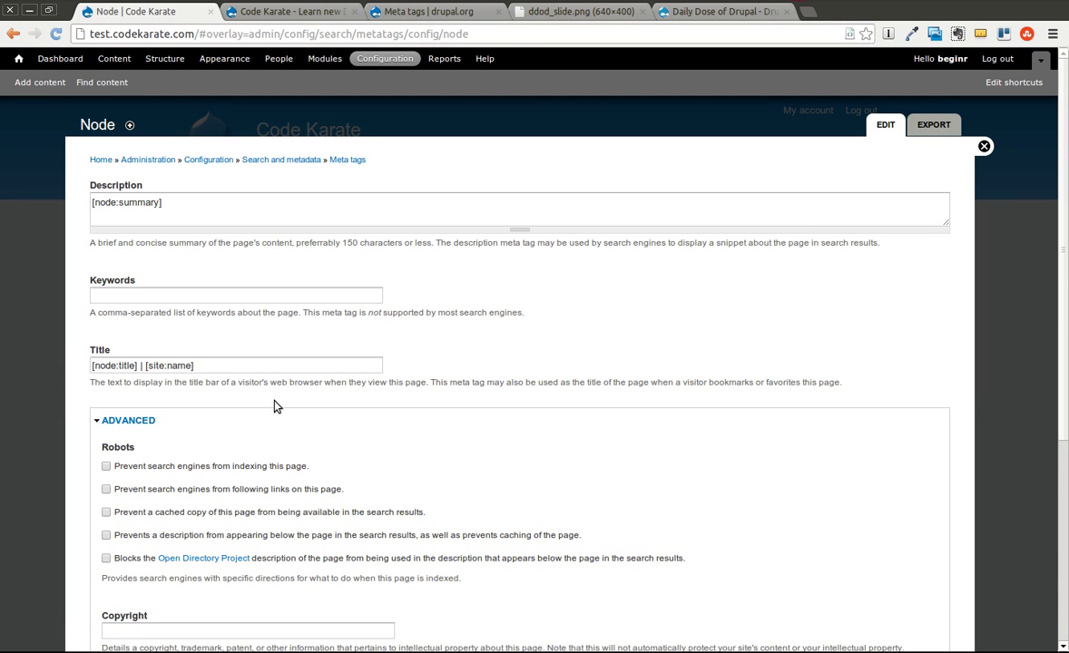
- Open the site's Add content page in a new browser tab and start creating an Article
right_click(42, 84)
left_click(73, 95)
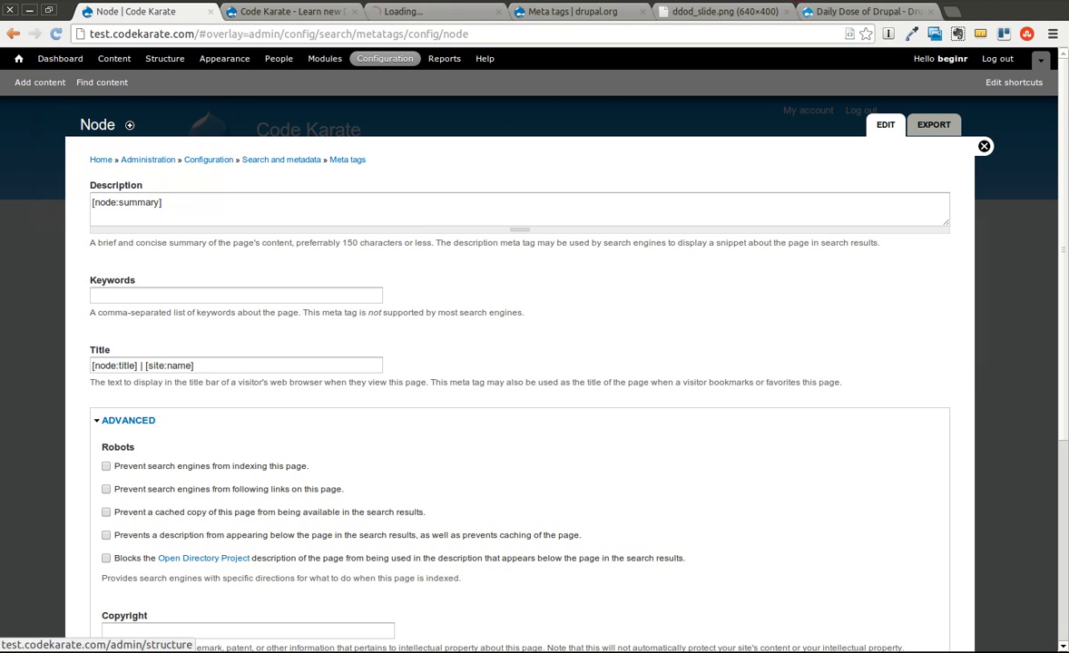
left_click(434, 13)
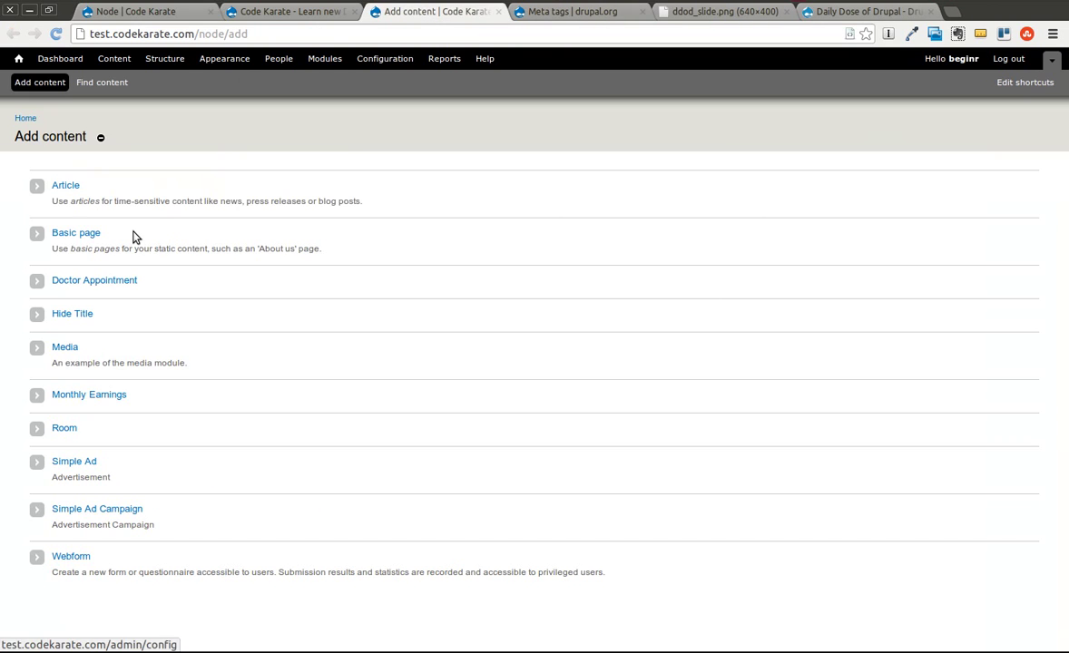
left_click(64, 186)
- Examine the Meta tags settings of the new article, including its description, keywords and title fields
scroll(103, 373, "down", 5)
scroll(104, 373, "down", 3)
left_click(103, 373)
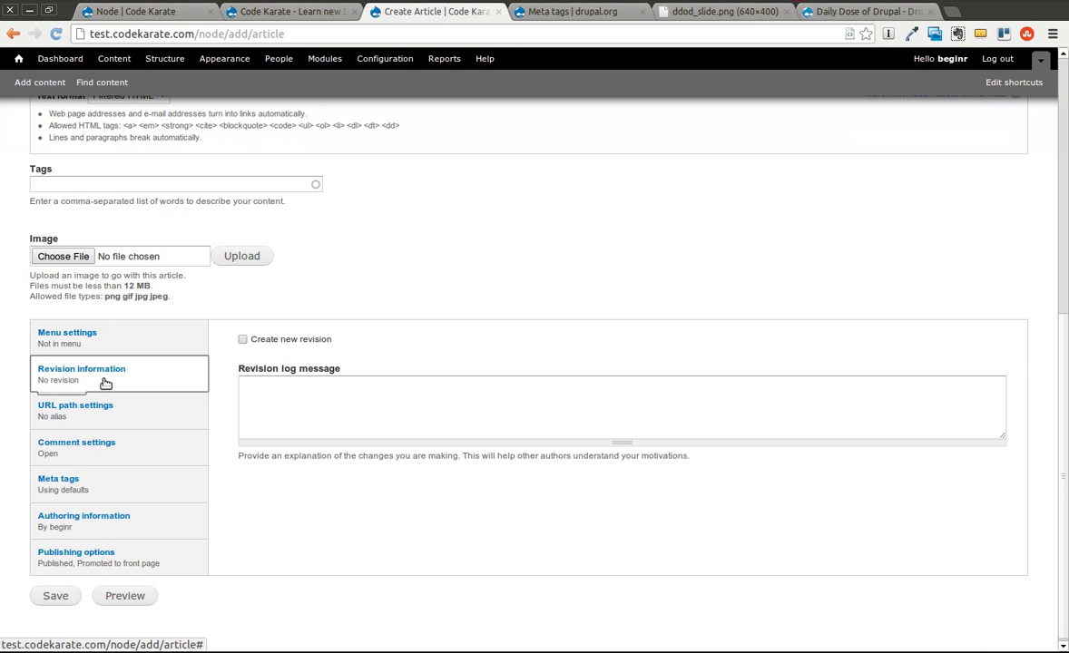
left_click(92, 488)
left_click(359, 362)
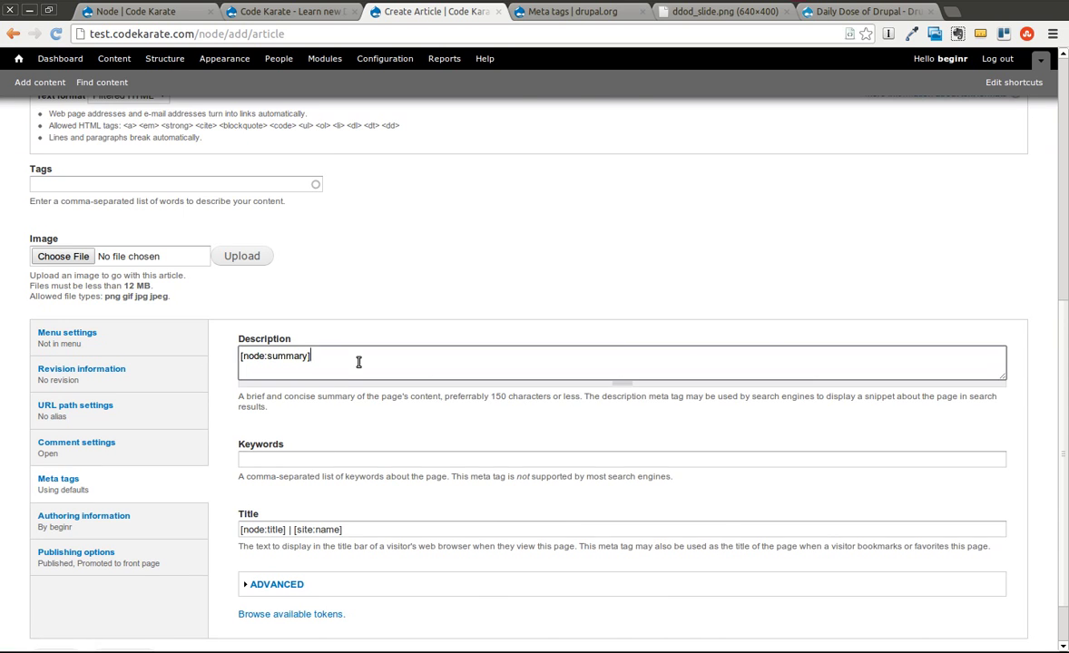
- Set the new article's title to "Test Metatags article"
scroll(357, 358, "up", 5)
scroll(251, 258, "up", 3)
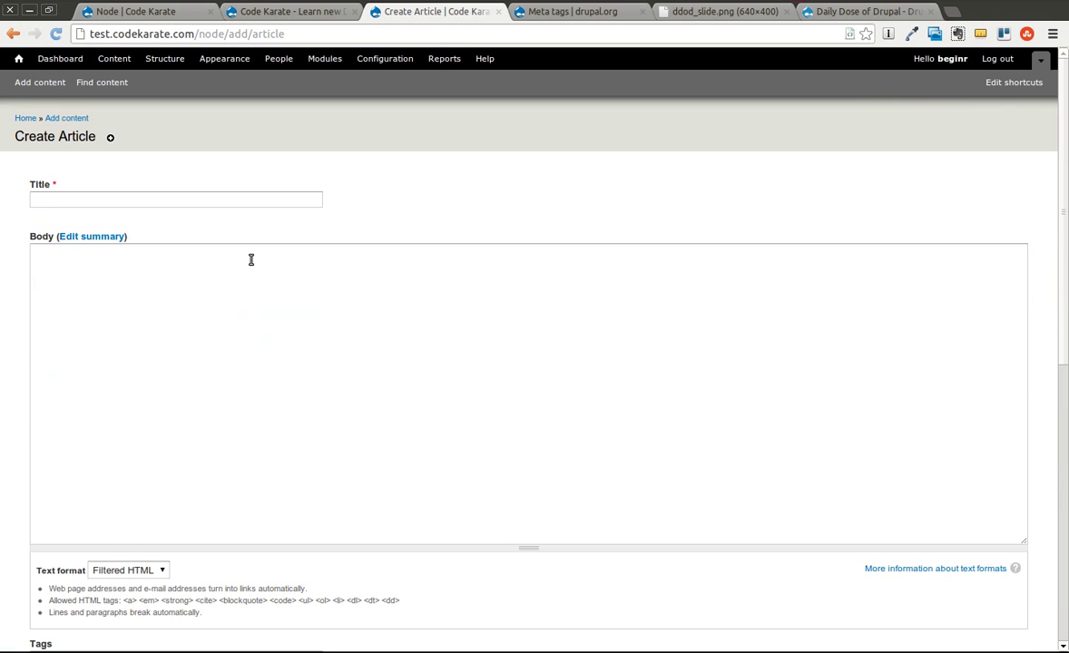
left_click(173, 203)
type("Test Me")
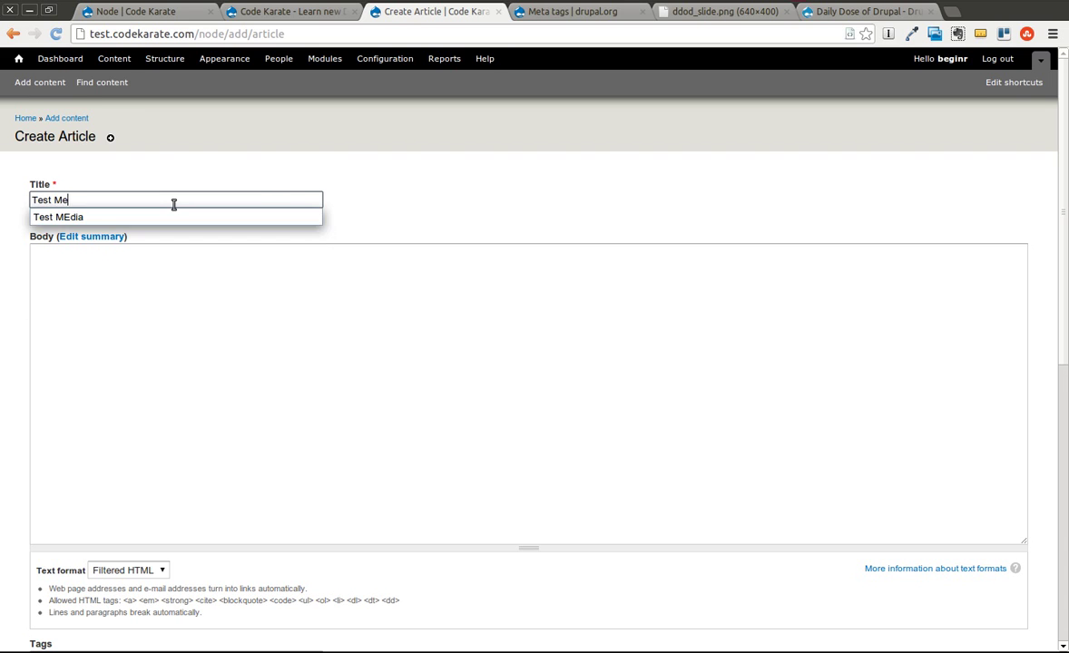
type("tatags arti")
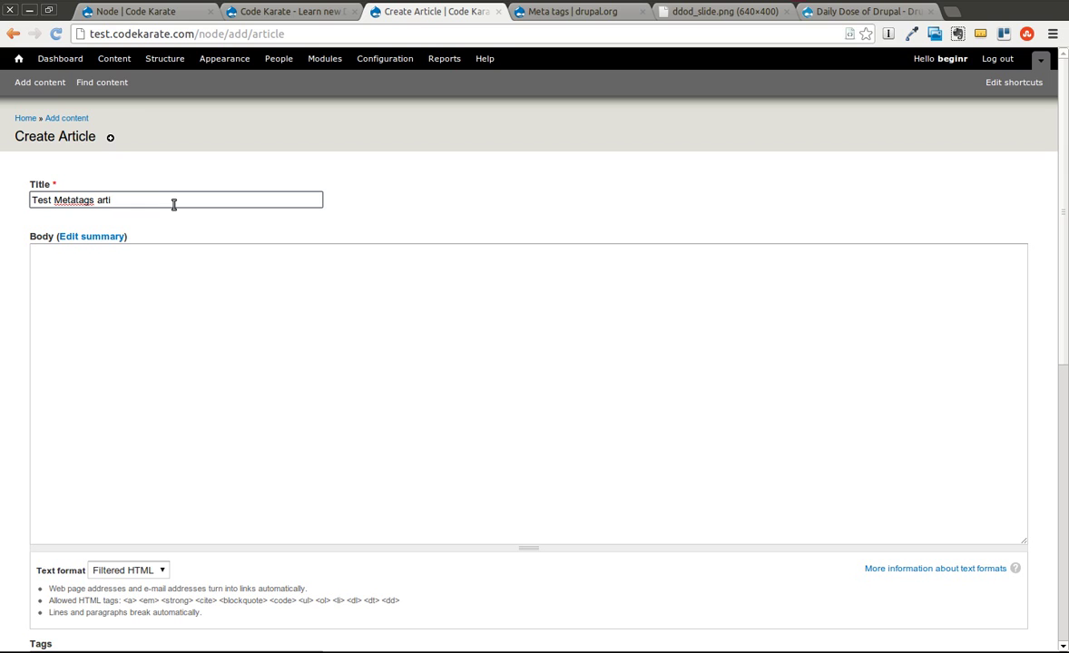
type("cle")
- Enter "This is a test metatags article." as the new article's body text
key("Tab")
key("Tab")
type("This i")
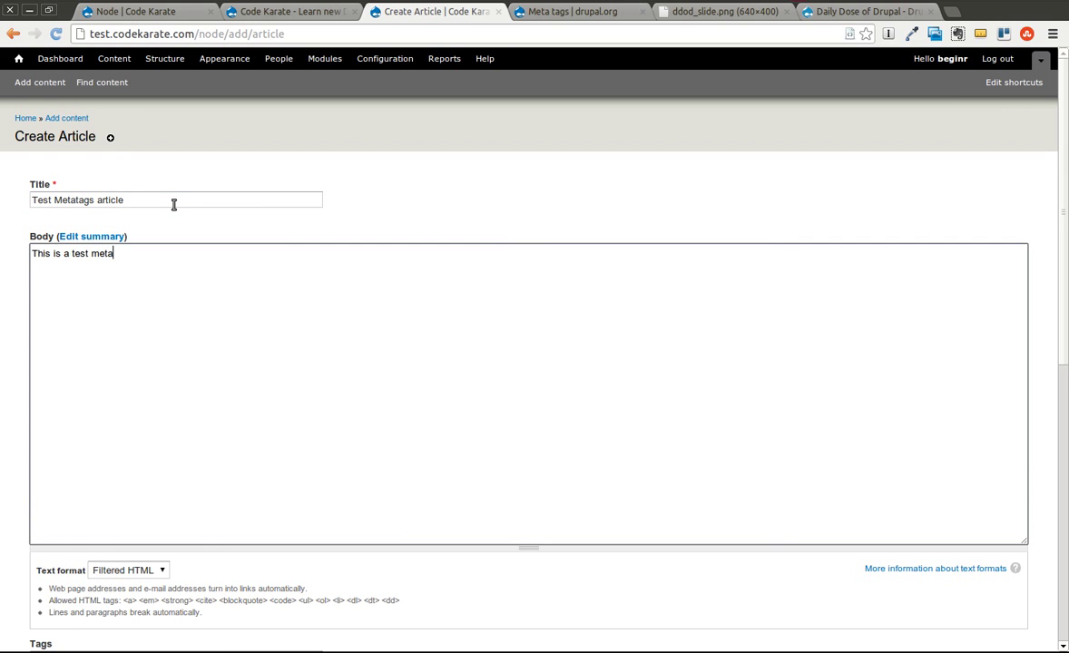
type("s a test metatags article.")
- Replace the article's meta tag description with "In this article you will learn about metatags."
scroll(174, 205, "down", 3)
scroll(175, 204, "up", 3)
scroll(174, 204, "down", 4)
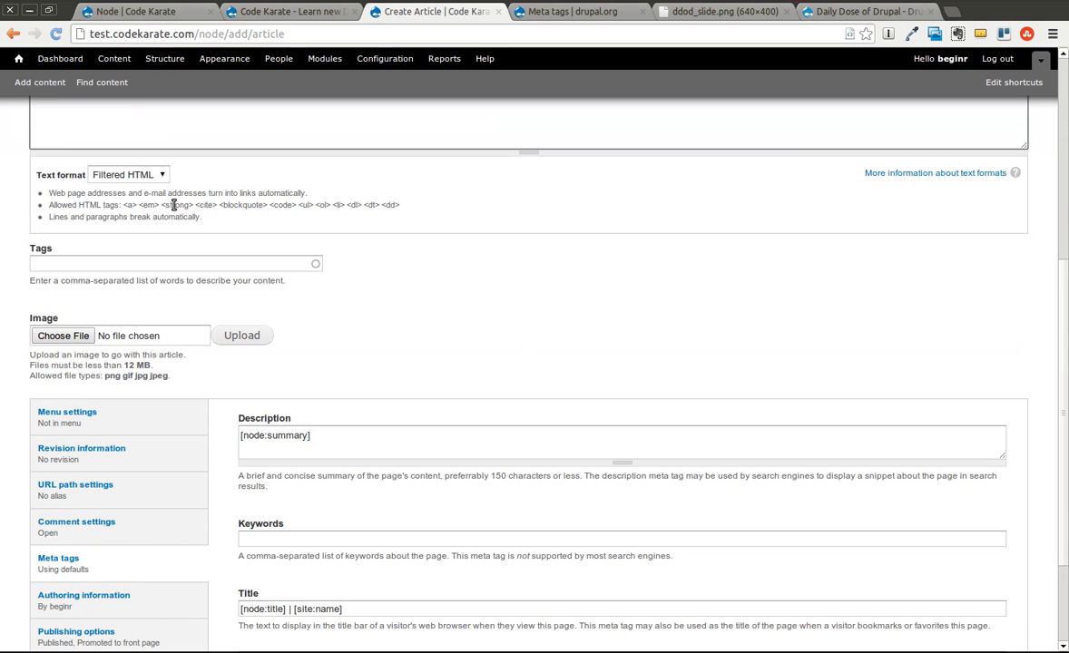
scroll(482, 313, "down", 2)
triple_click(361, 288)
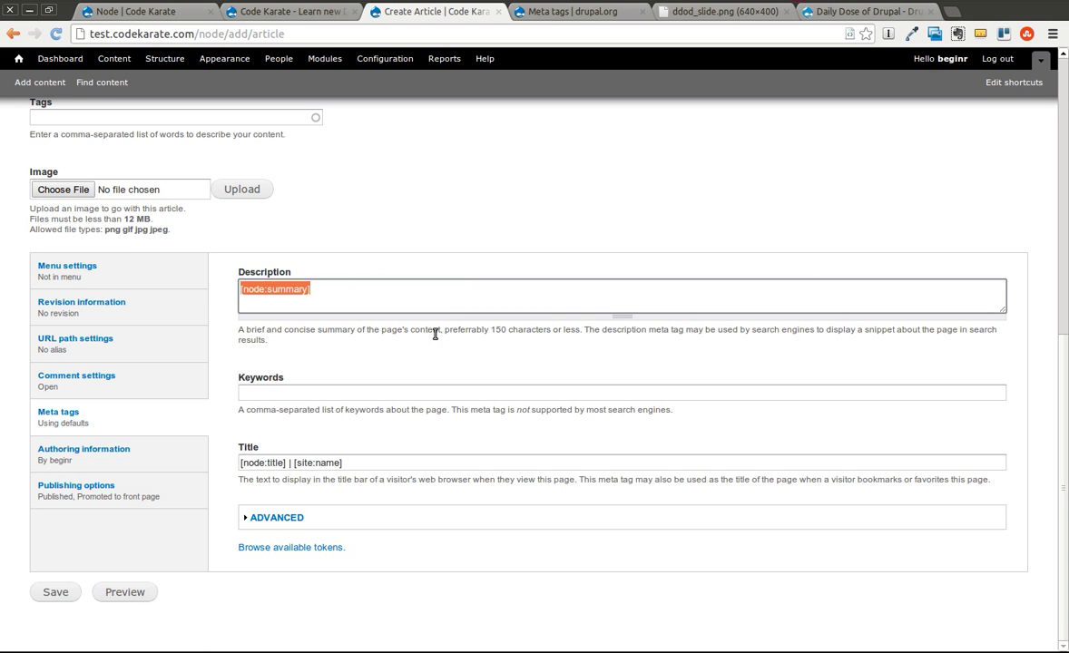
type("In thi")
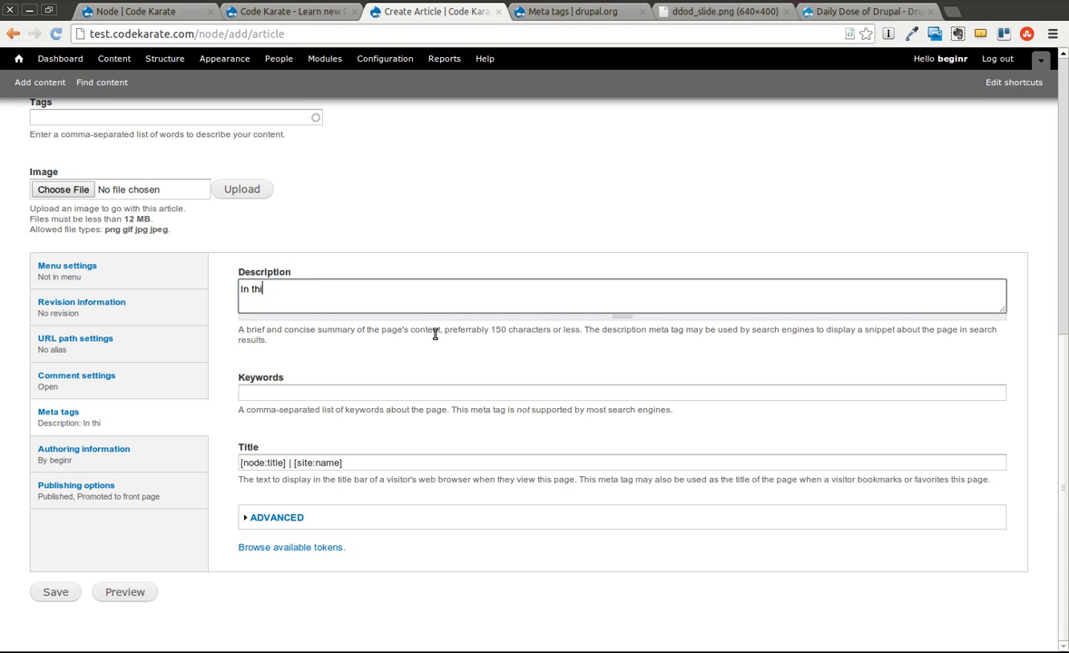
type("s article you will lea")
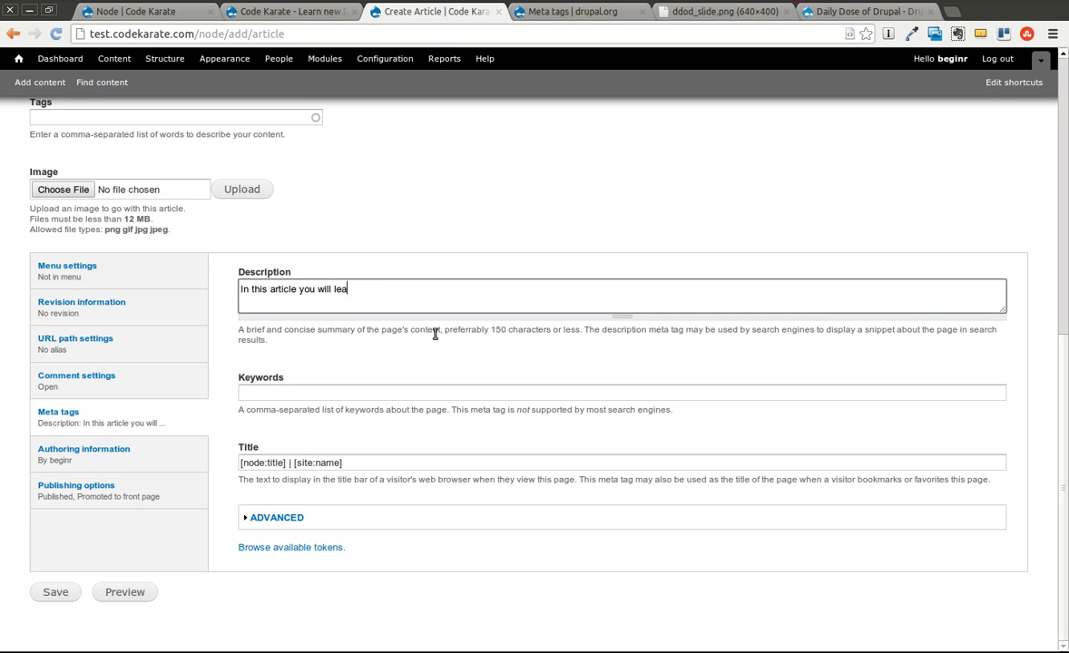
type("rn about metatags")
type(".")
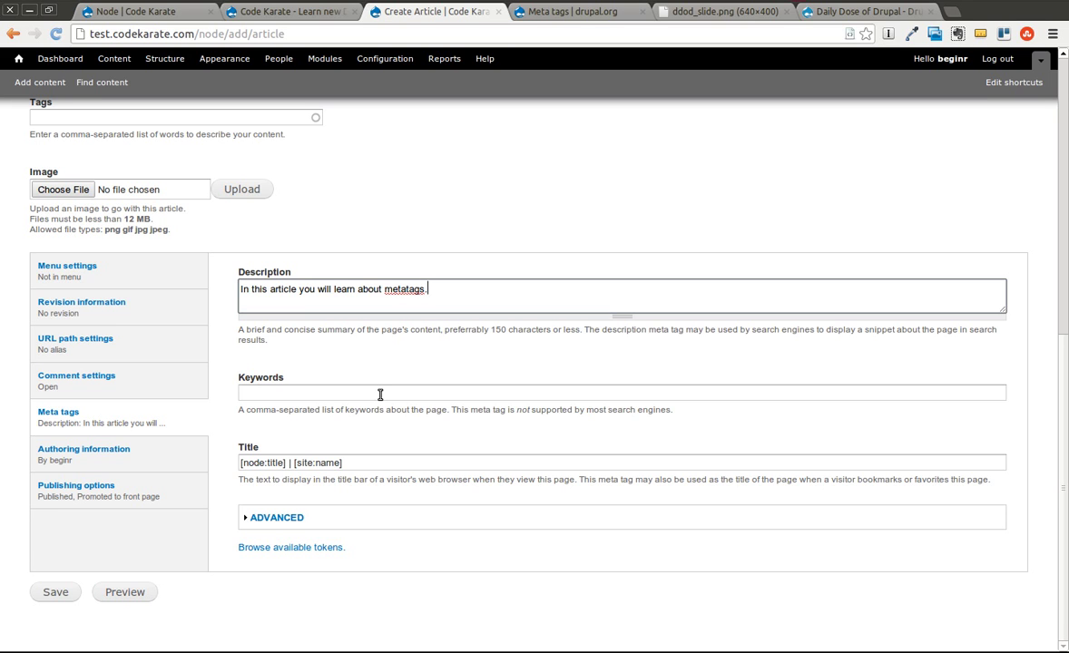
- Set the article's meta tag keywords to "Article, Meta tags"
left_click(380, 394)
type("Artick")
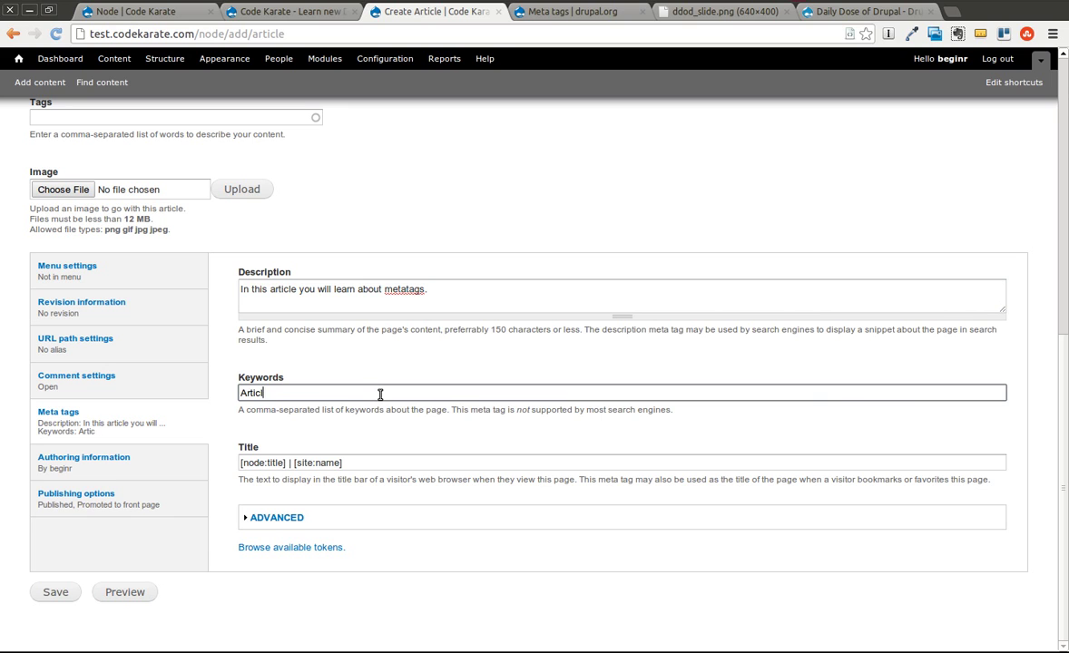
type("e, Meta tags")
- Review the meta title tokens and the advanced meta tag options, and save the article
left_click_drag(357, 463, 192, 463)
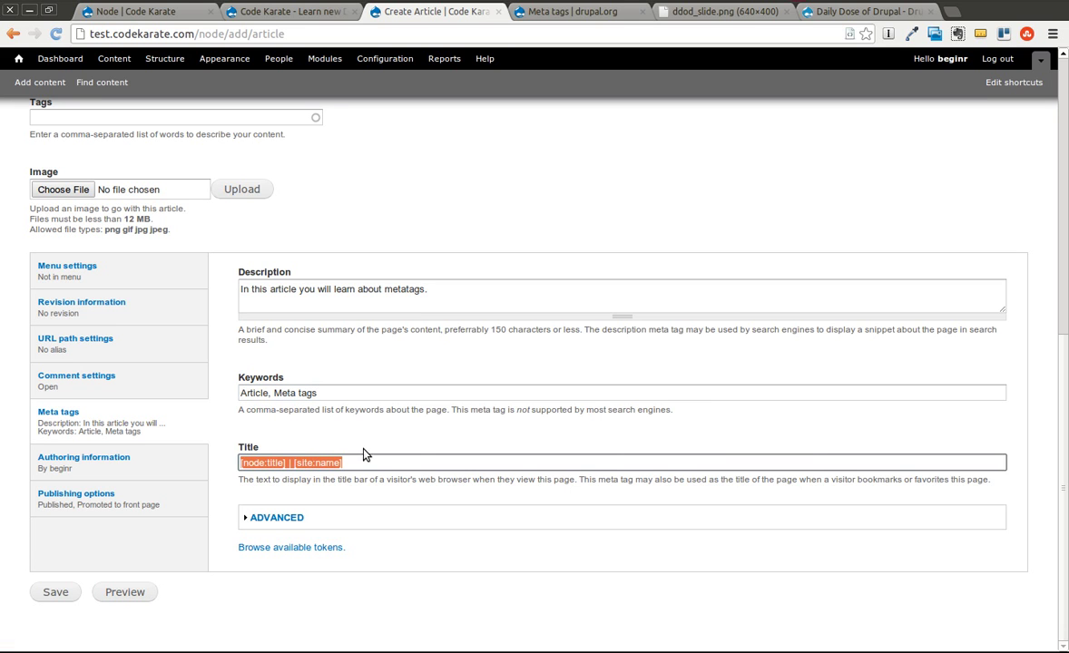
left_click(241, 462)
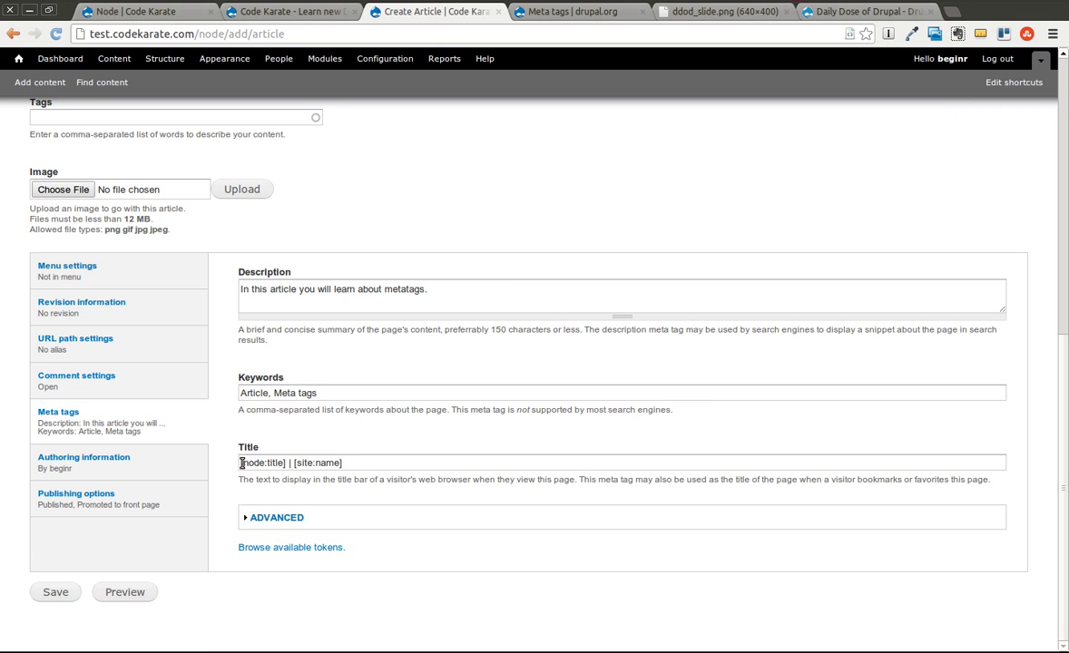
left_click_drag(241, 462, 286, 463)
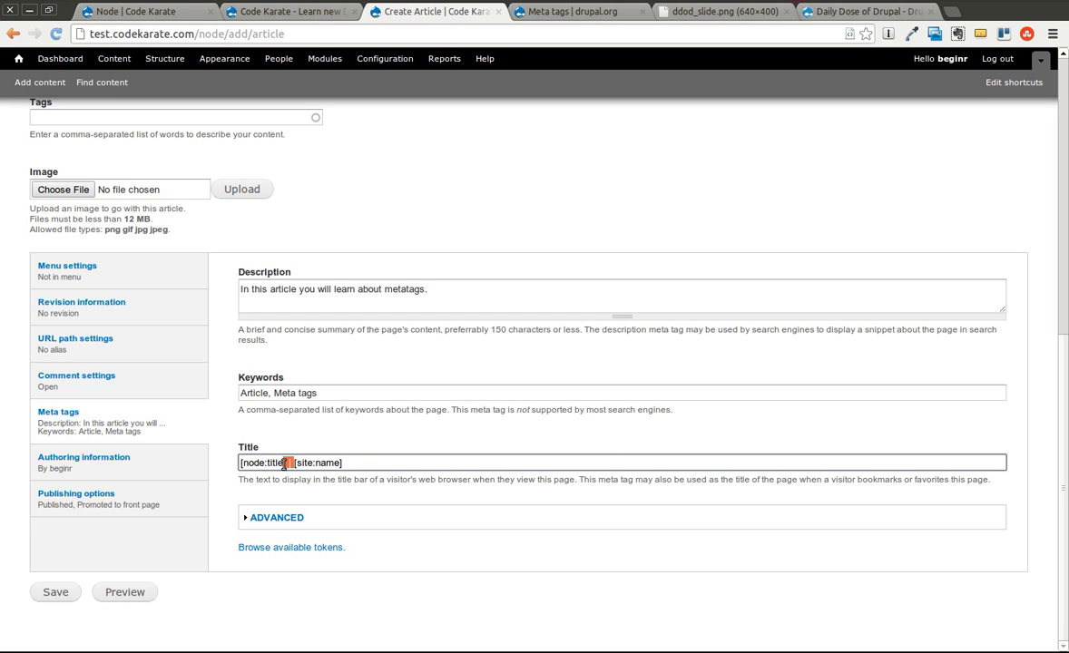
double_click(291, 462)
left_click(294, 517)
scroll(322, 493, "down", 6)
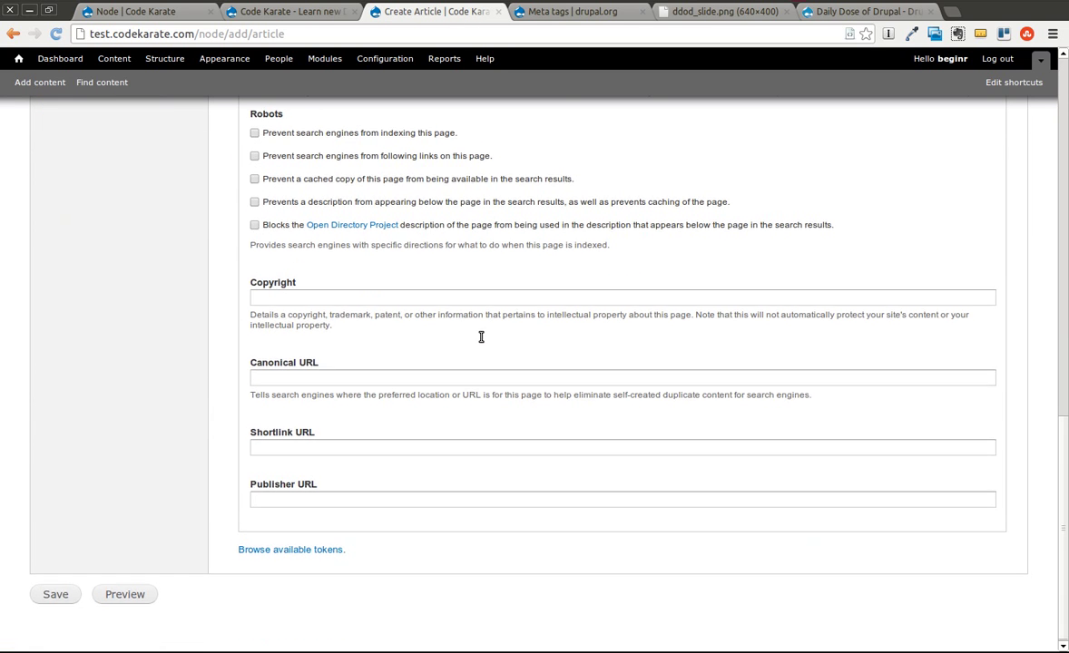
left_click(60, 592)
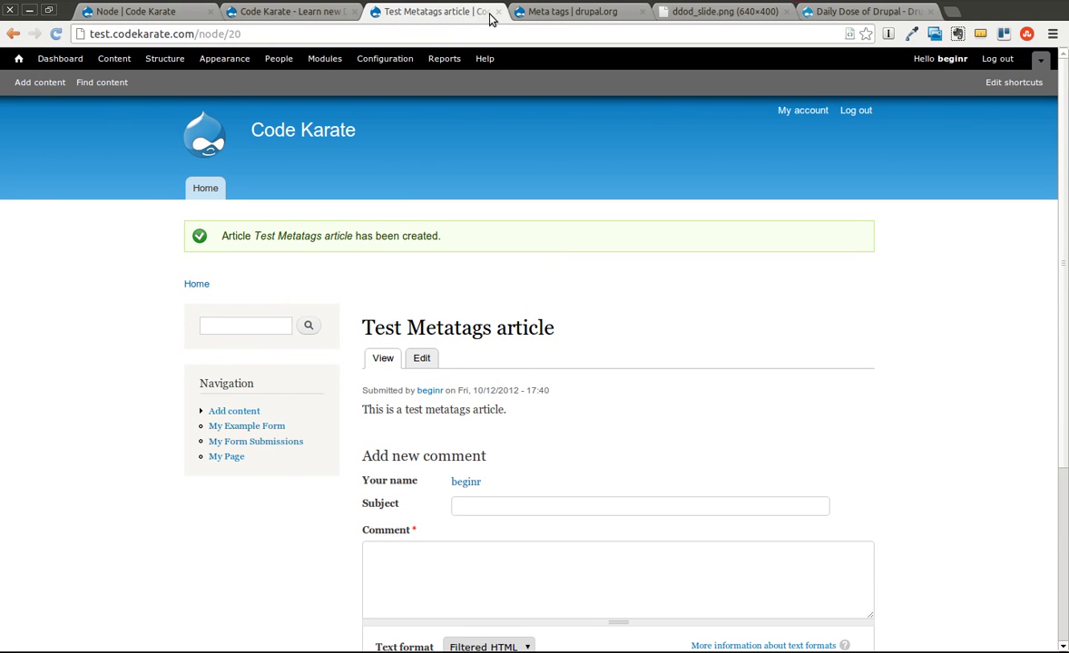
- Inspect the saved article's HTML head for its keywords, description, canonical, shortlink and title tags
scroll(440, 309, "down", 2)
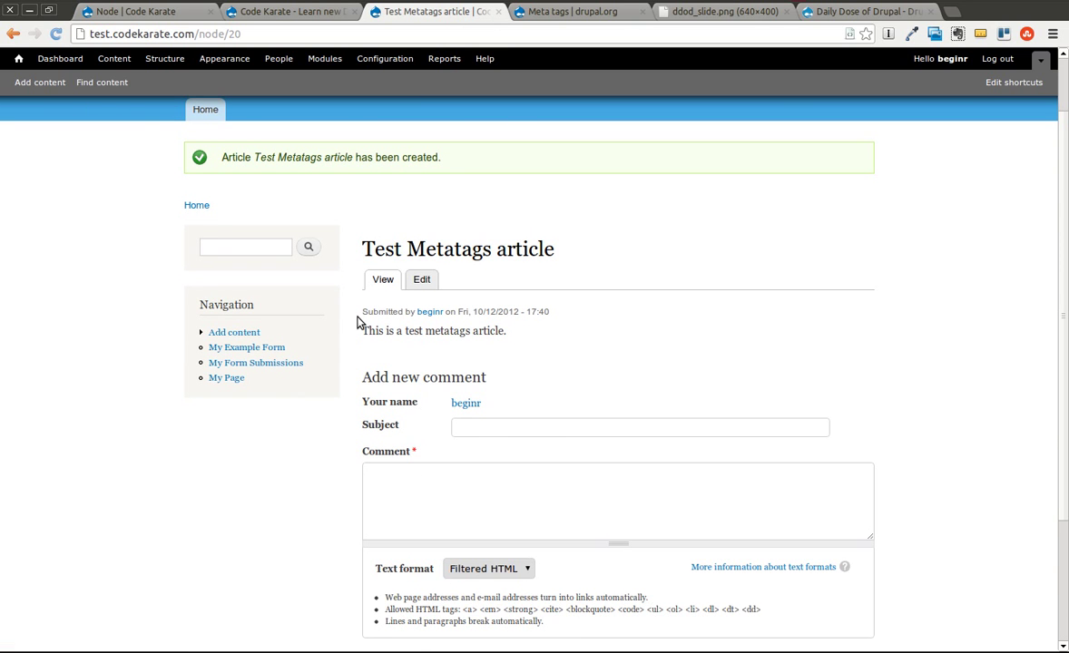
key("ctrl+shift+i")
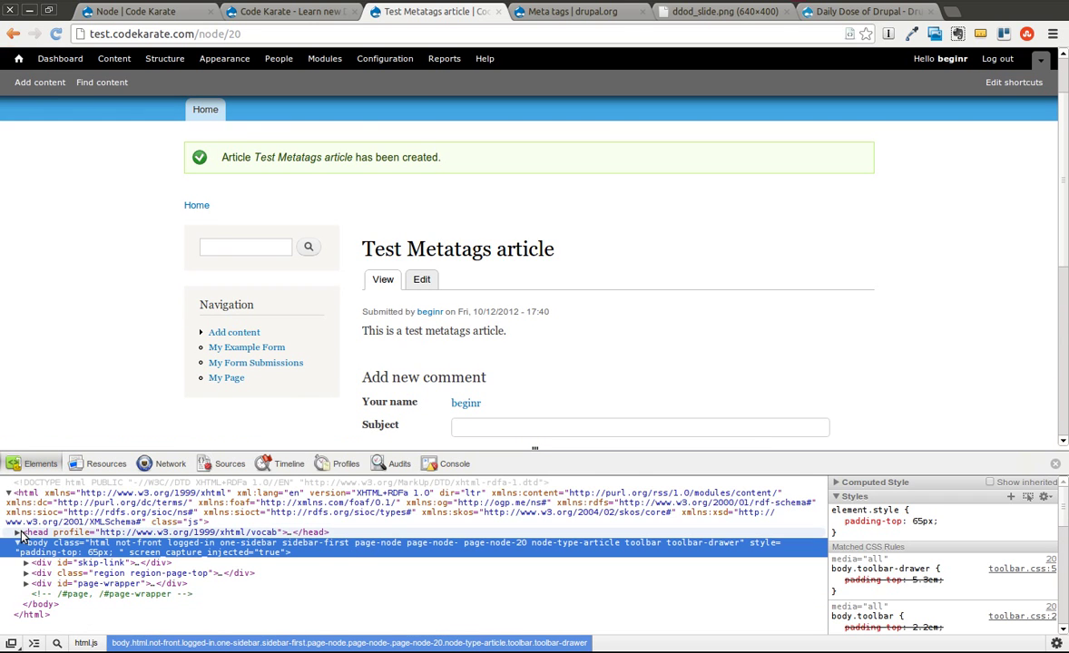
left_click(18, 533)
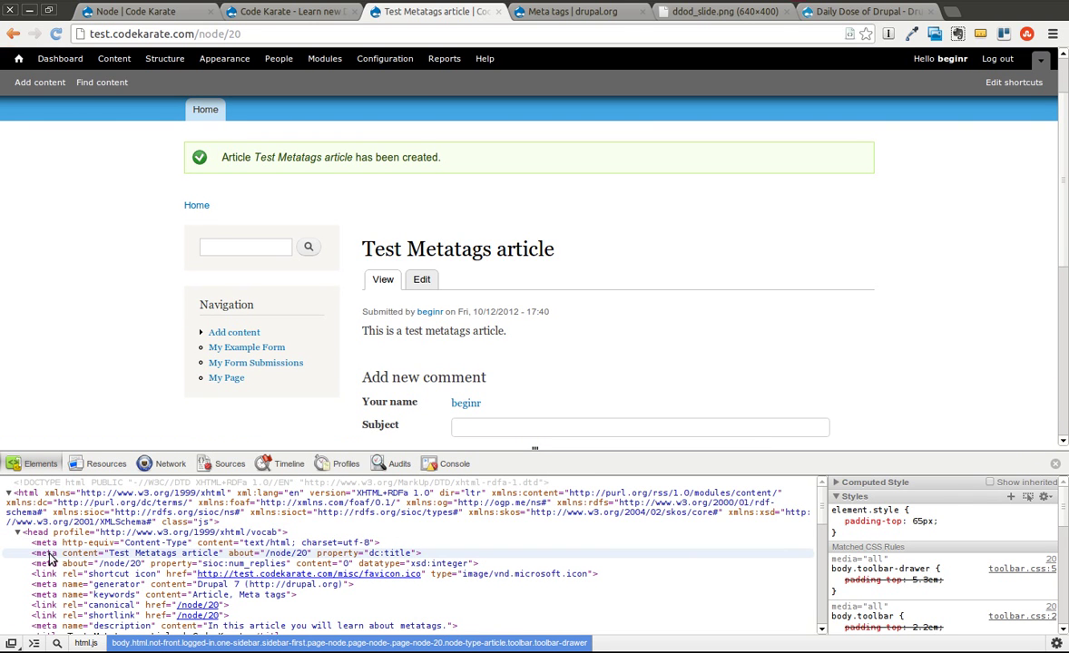
scroll(127, 563, "down", 1)
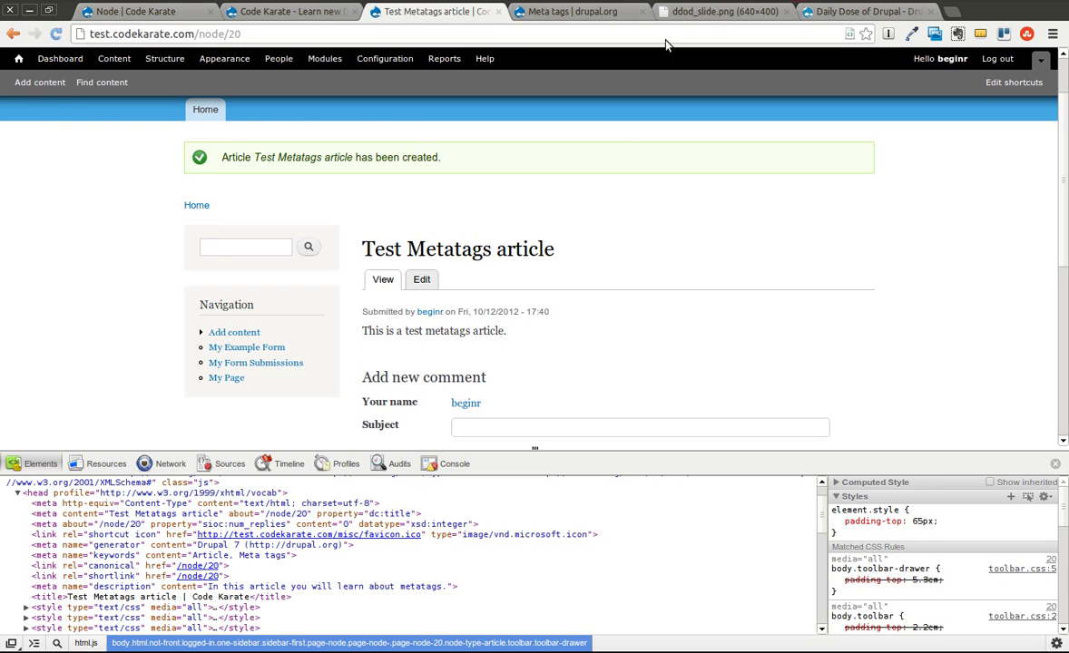
- View the ddod_slide.png slide and the Daily Dose of Drupal training videos page
left_click(705, 12)
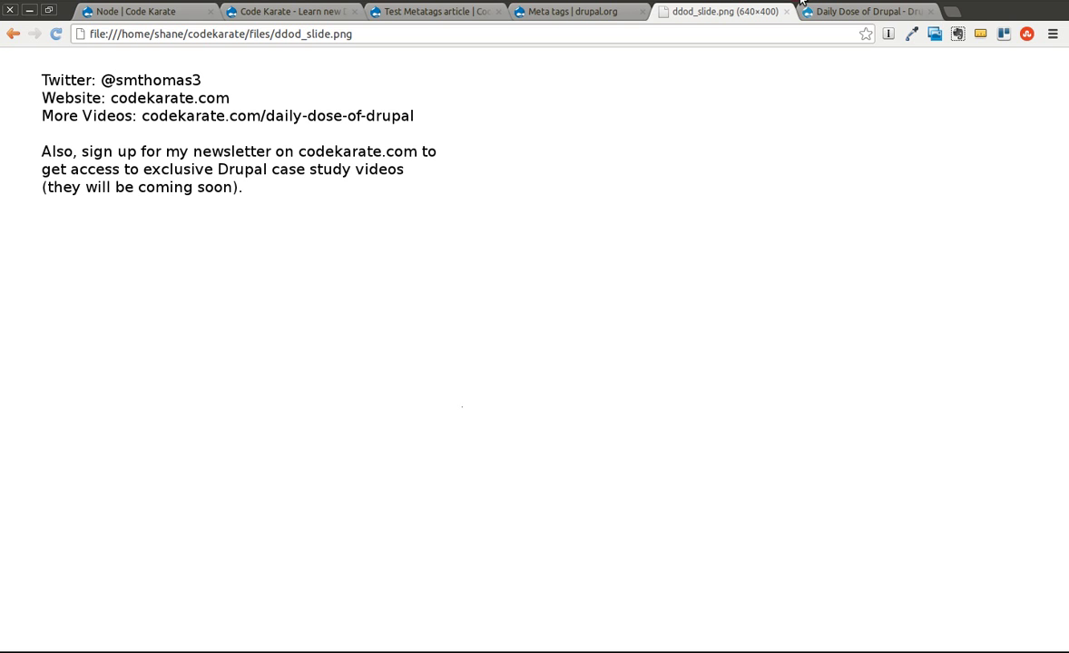
left_click(826, 13)
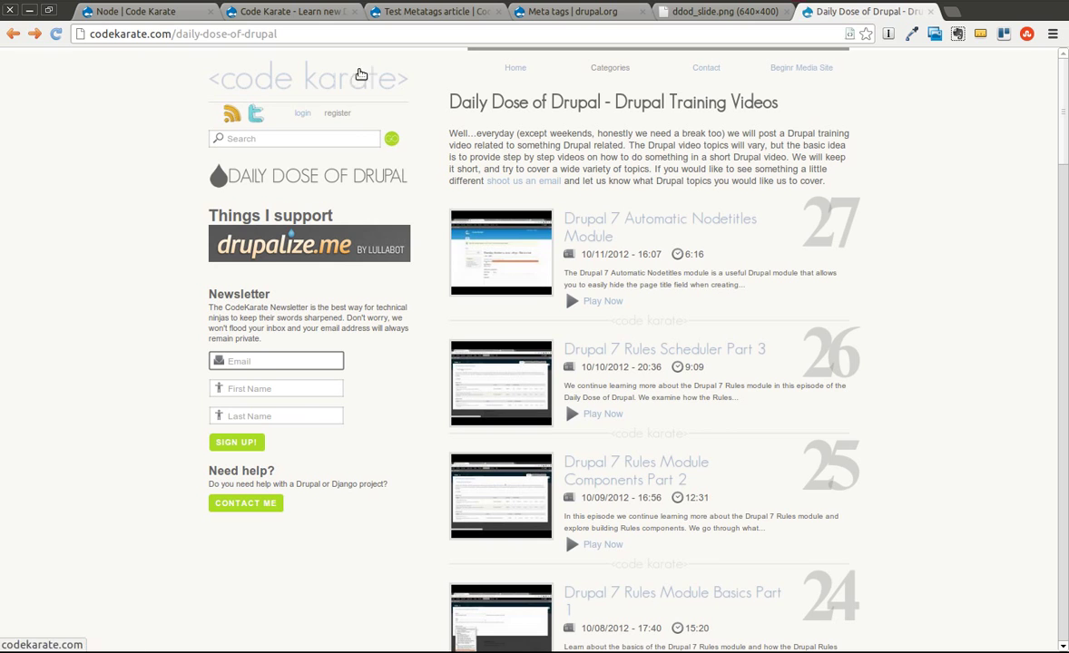